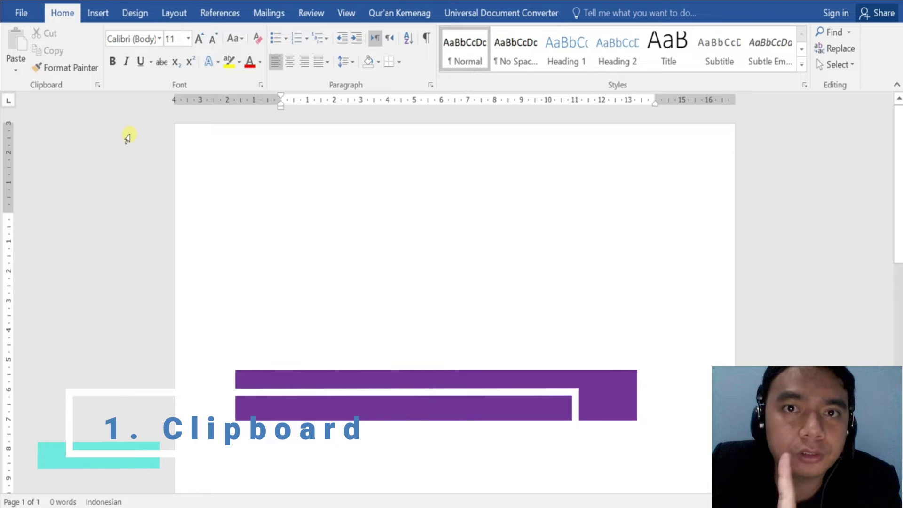
Show the Clipboard pane and copy the words Makanan, Minuman and Teh into it as three separate items.
click(99, 85)
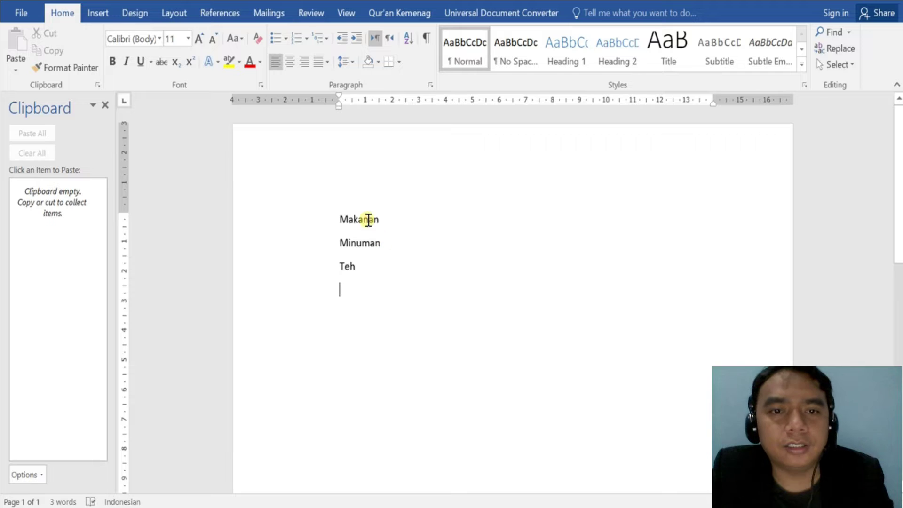
double_click(368, 219)
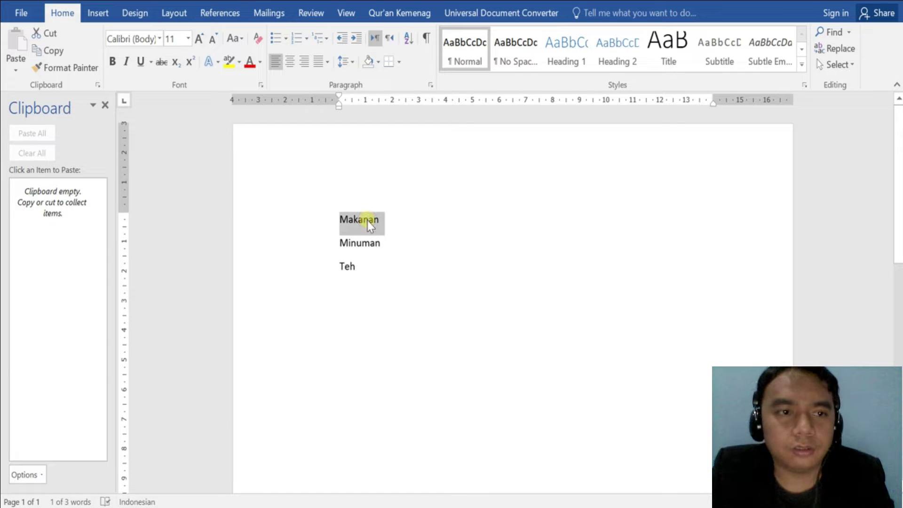
key(ctrl+c)
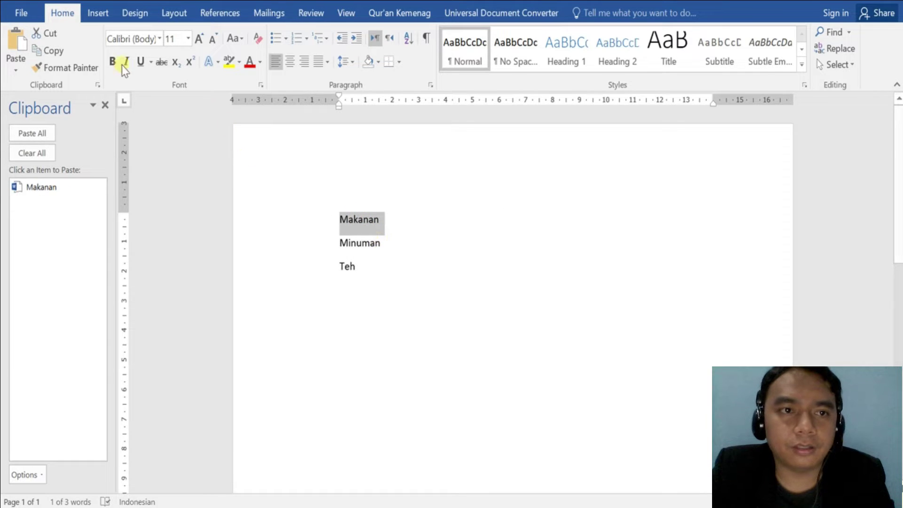
click(51, 51)
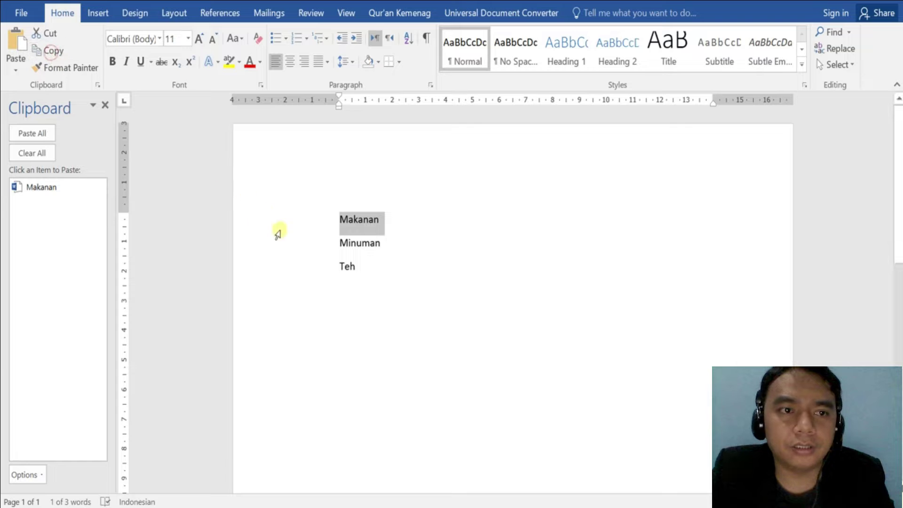
double_click(360, 244)
click(60, 52)
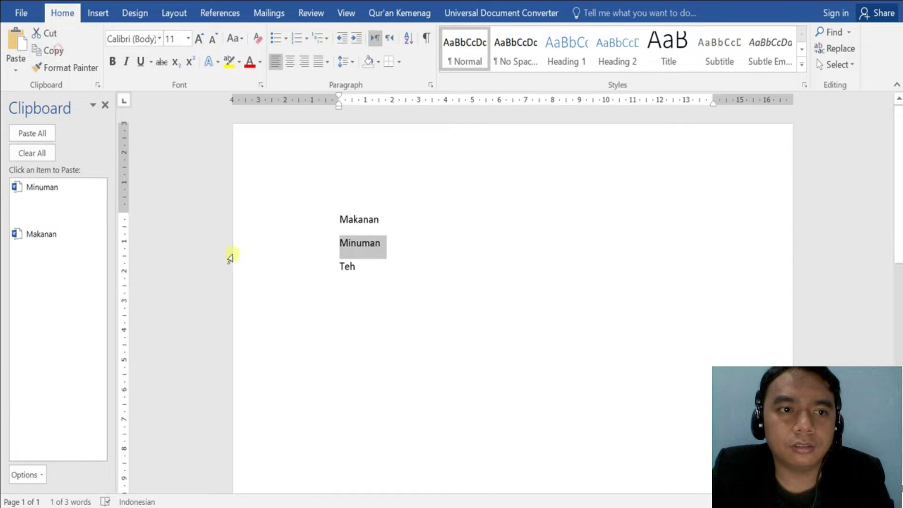
double_click(349, 266)
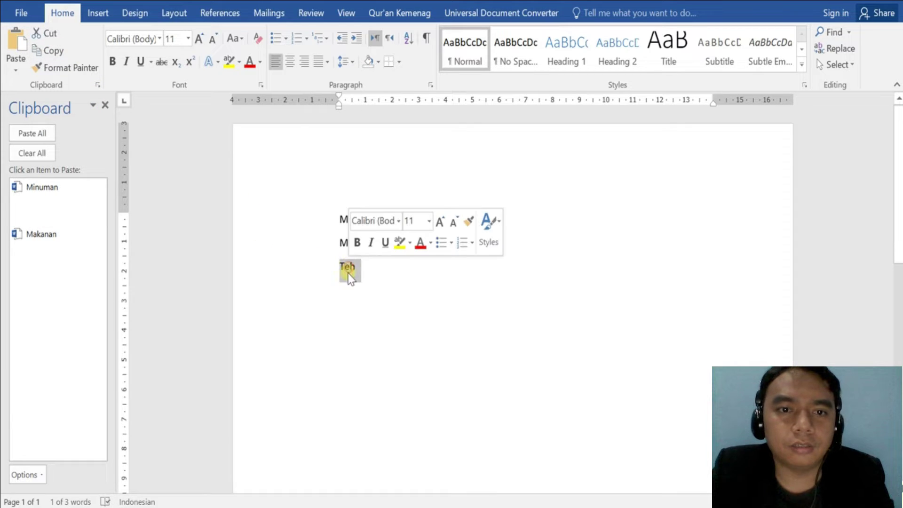
click(54, 52)
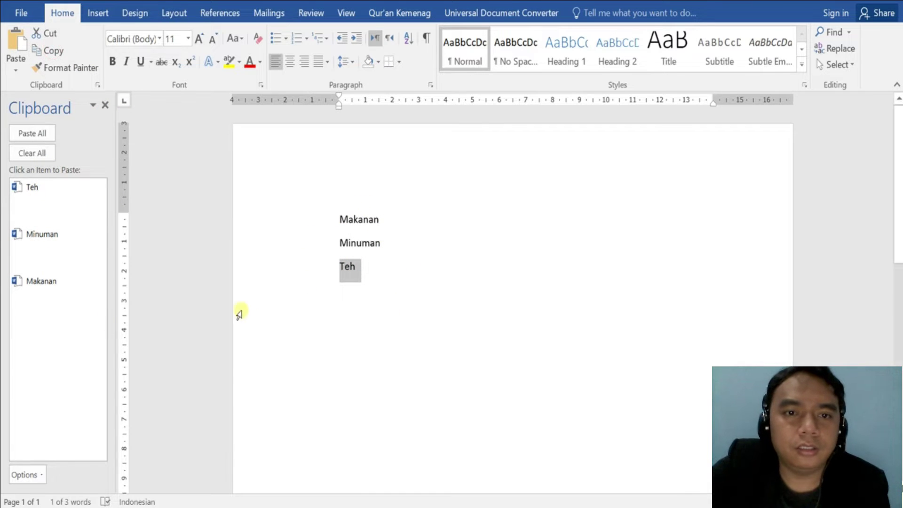
Paste the collected clipboard items Teh, Minuman and Makanan one by one beneath the typed words.
click(356, 307)
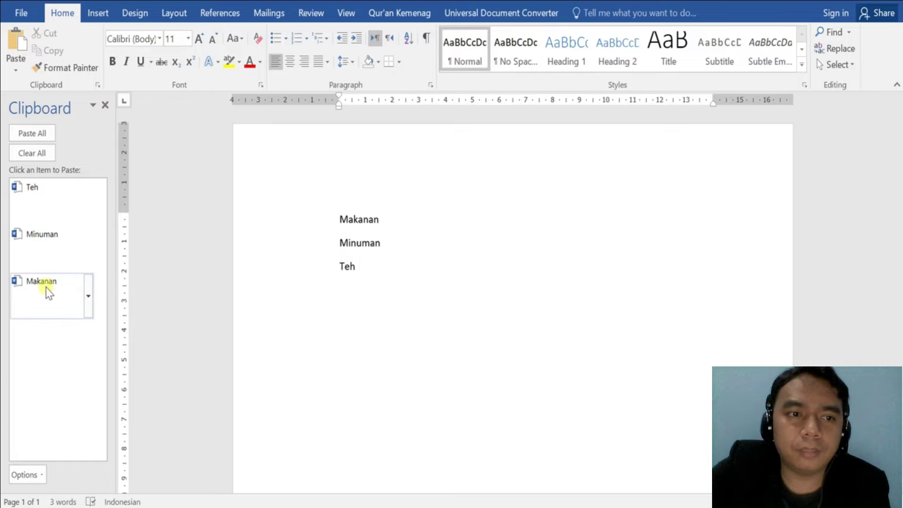
click(38, 205)
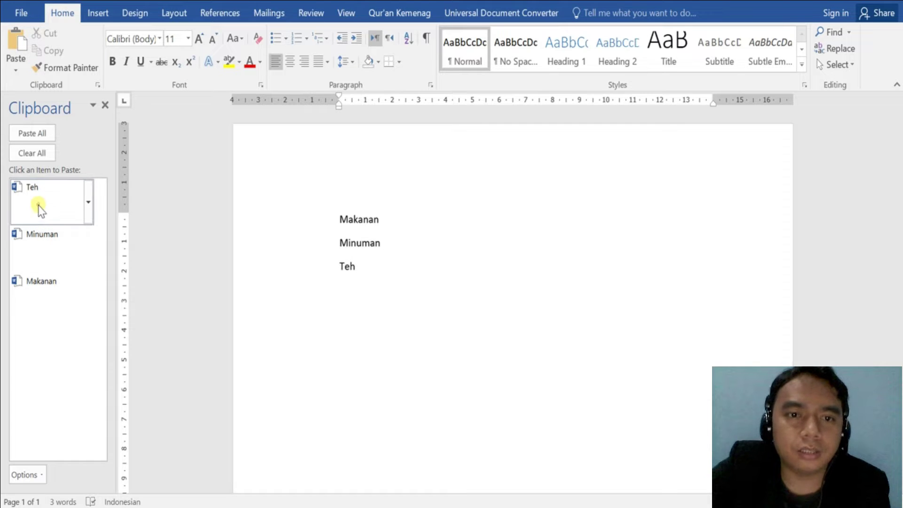
click(38, 244)
click(38, 285)
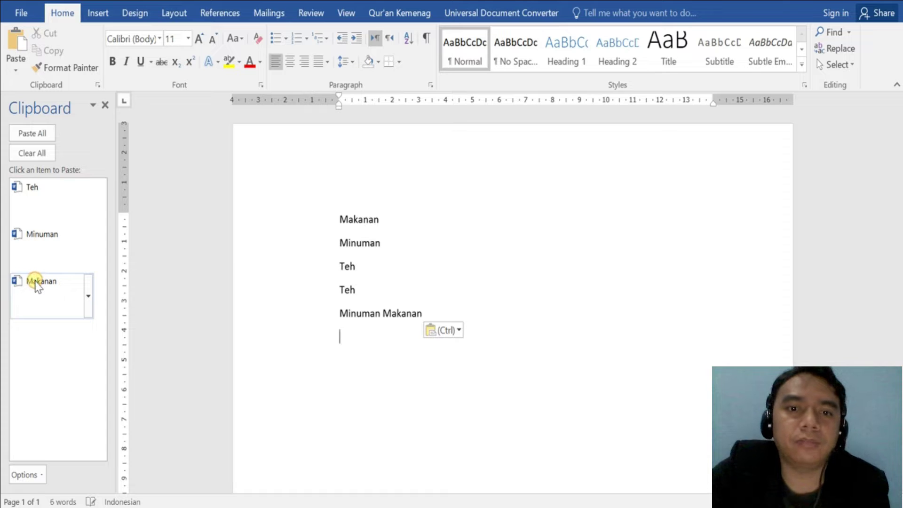
Paste all collected clipboard items at once, four times in a row, below the existing text.
click(43, 136)
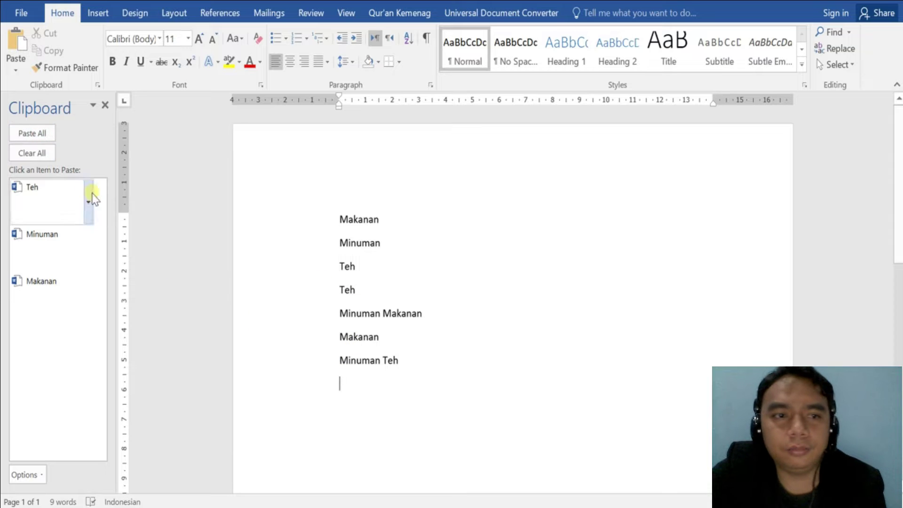
click(43, 133)
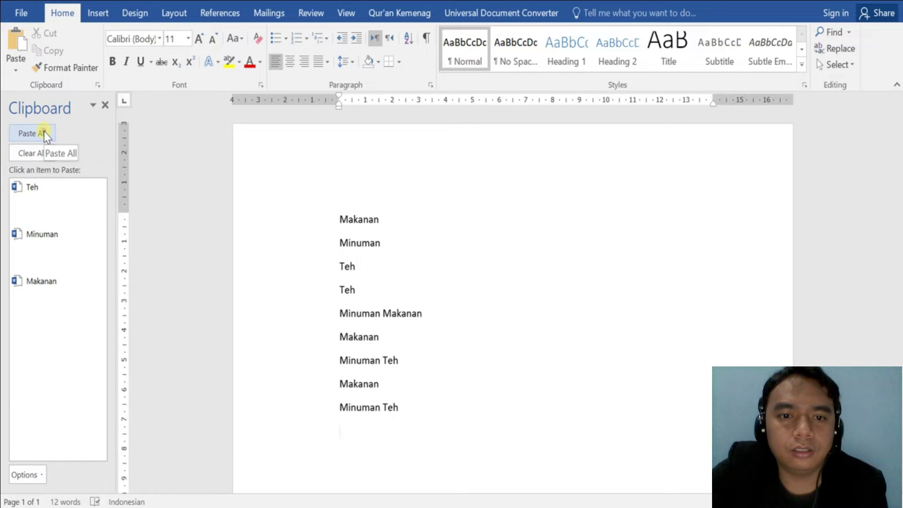
click(44, 133)
click(43, 133)
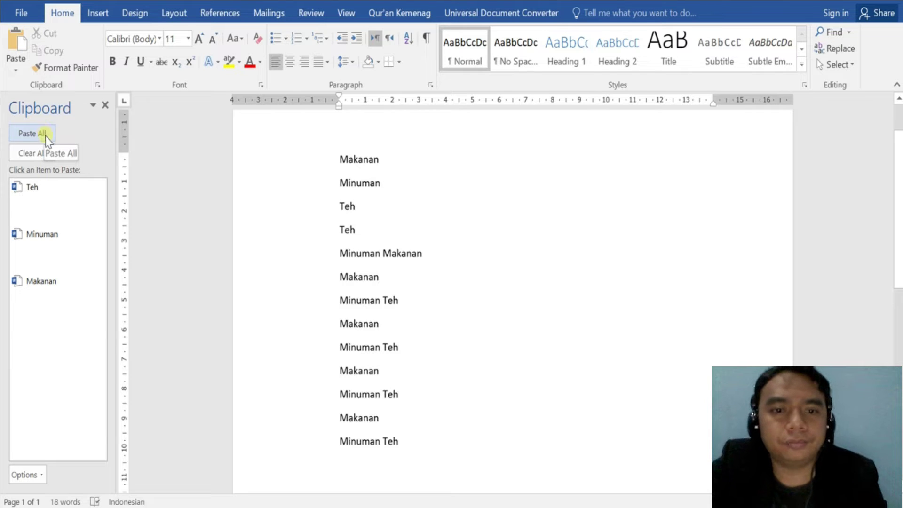
Delete all text in the document and clear every item from the Office clipboard.
key(ctrl+a)
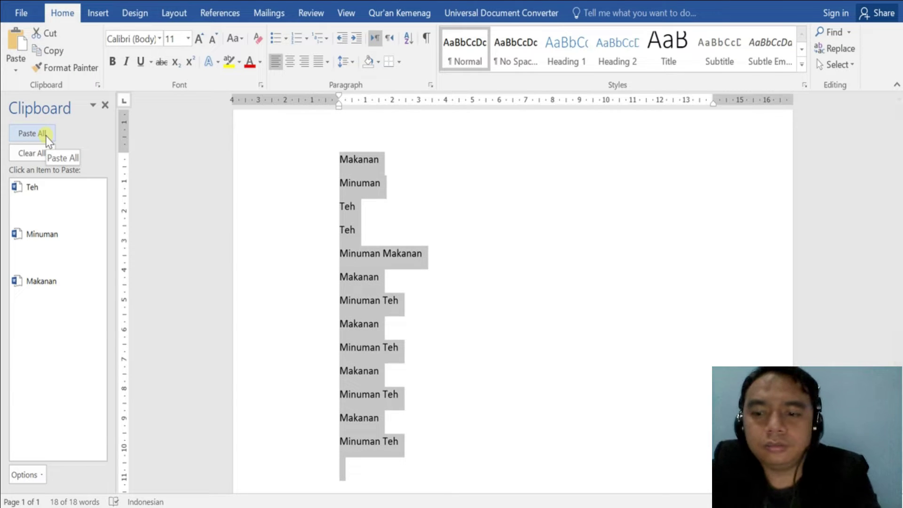
key(Delete)
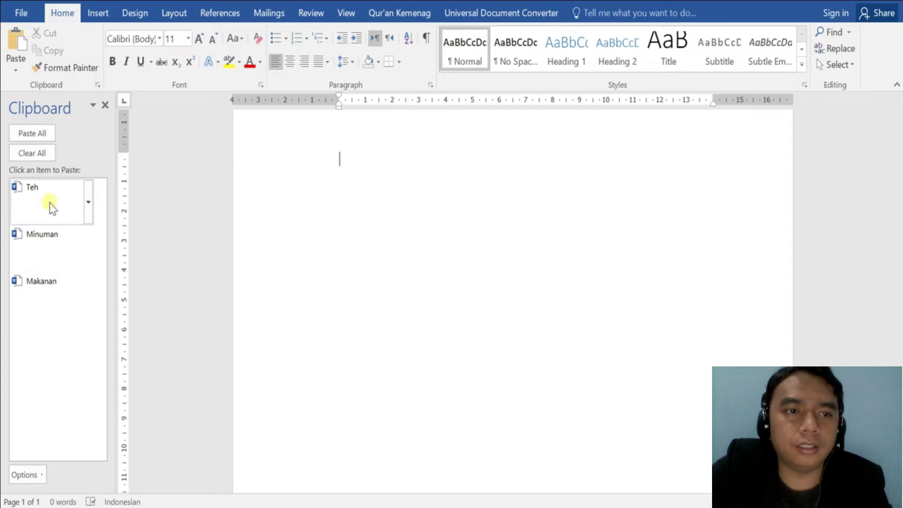
click(47, 154)
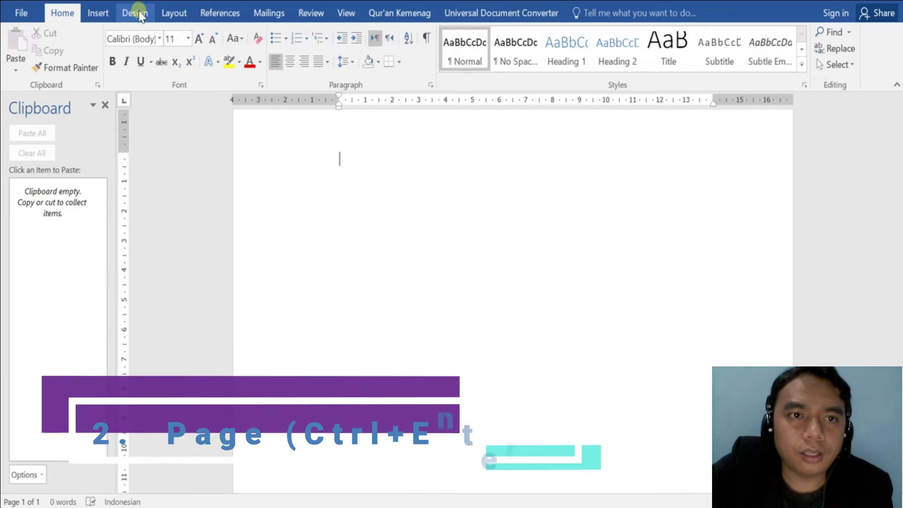
Insert a page break in the empty document using the Page option of the layout breaks.
click(171, 14)
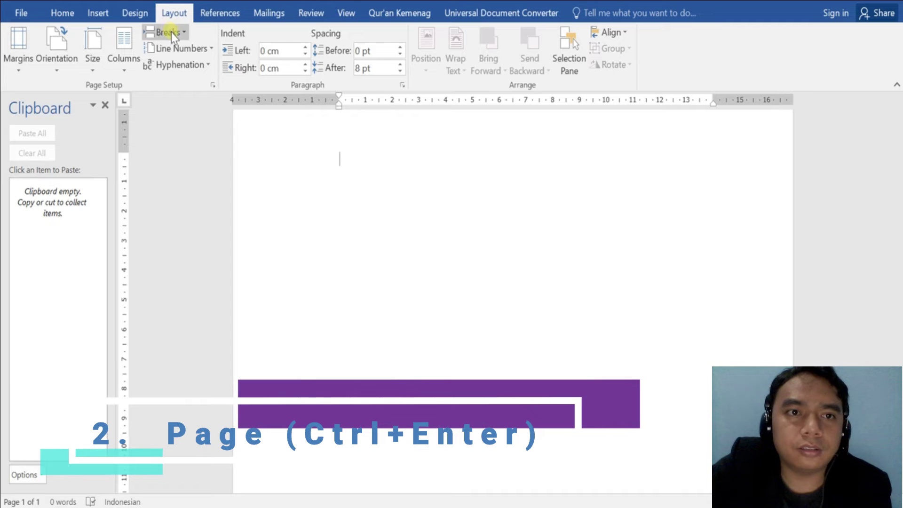
click(168, 32)
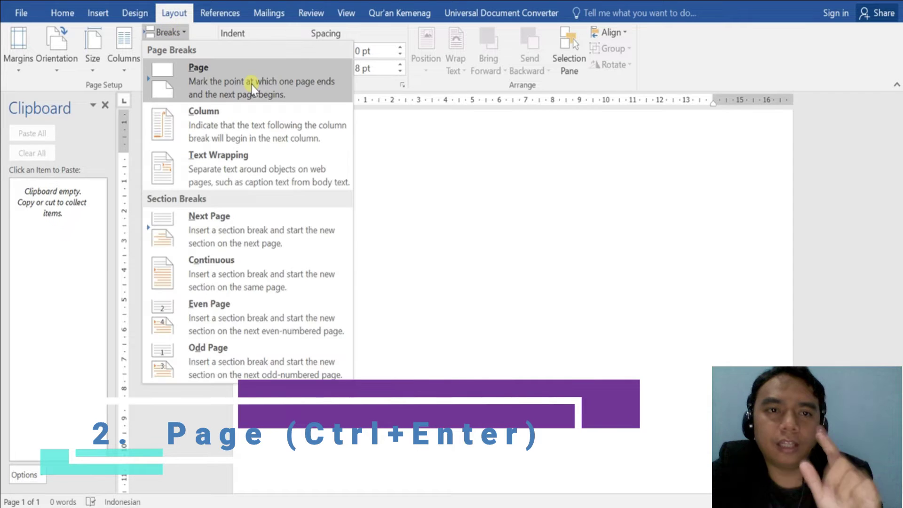
click(255, 83)
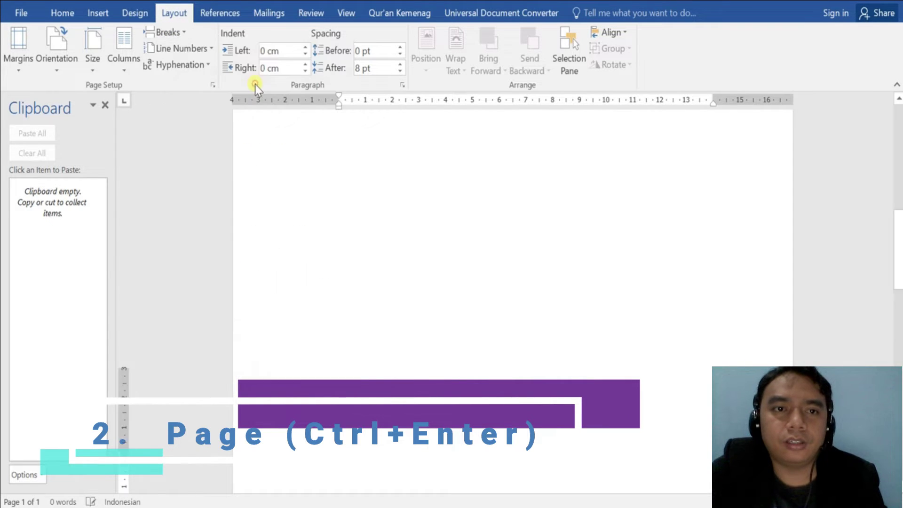
scroll(426, 279, down, 3)
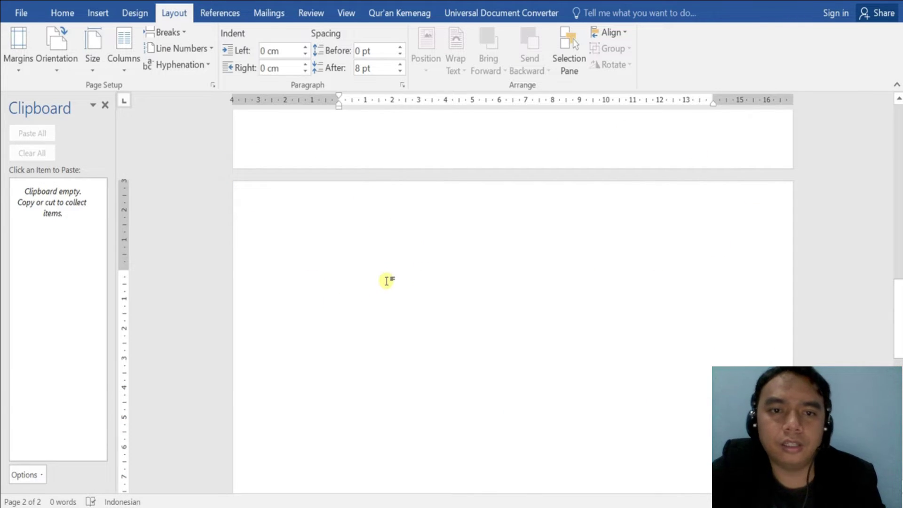
Add blank lines from the start of the first page until the cursor moves onto the following page.
scroll(386, 281, up, 10)
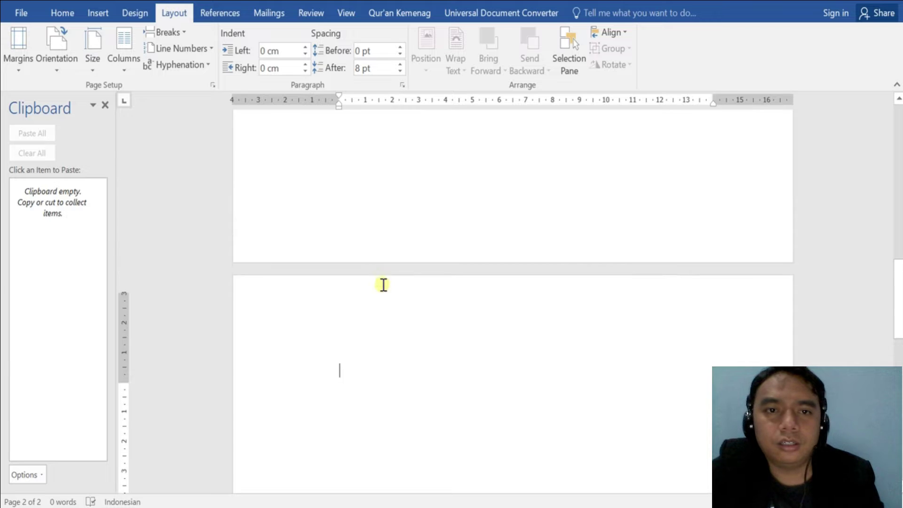
click(345, 217)
key(Return)
key(Return)
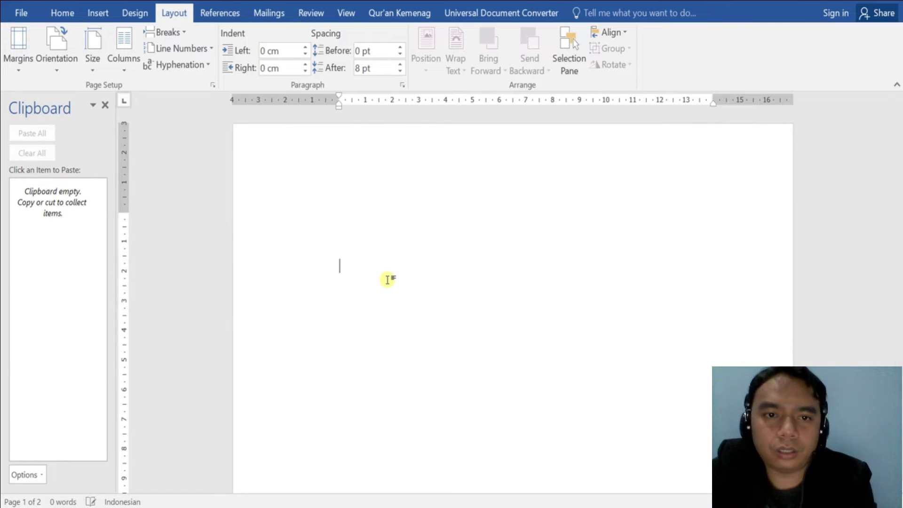
key(Return)
key(Return)
key(Return)
key(Return)
key(Return)
key(Return)
key(Return)
key(Return)
key(Return)
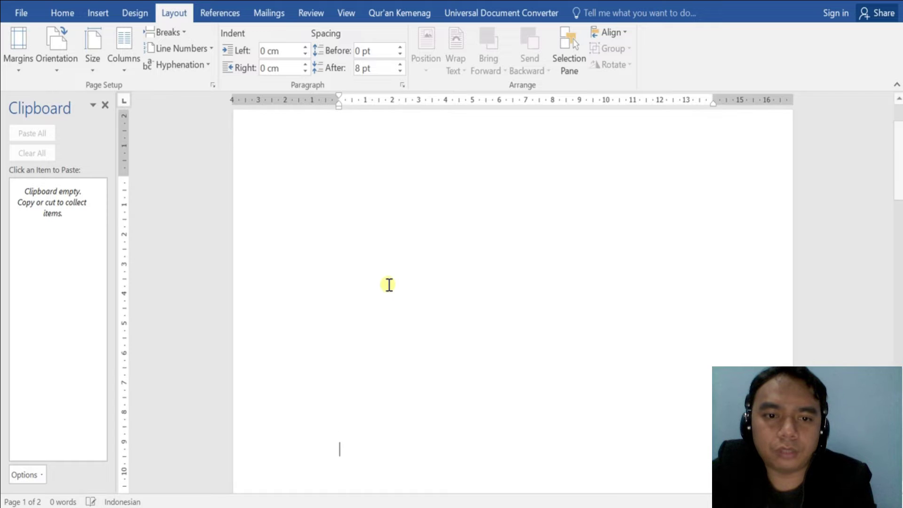
key(Return)
key(Return)
key(Return)
key(Return)
key(Return)
key(Return)
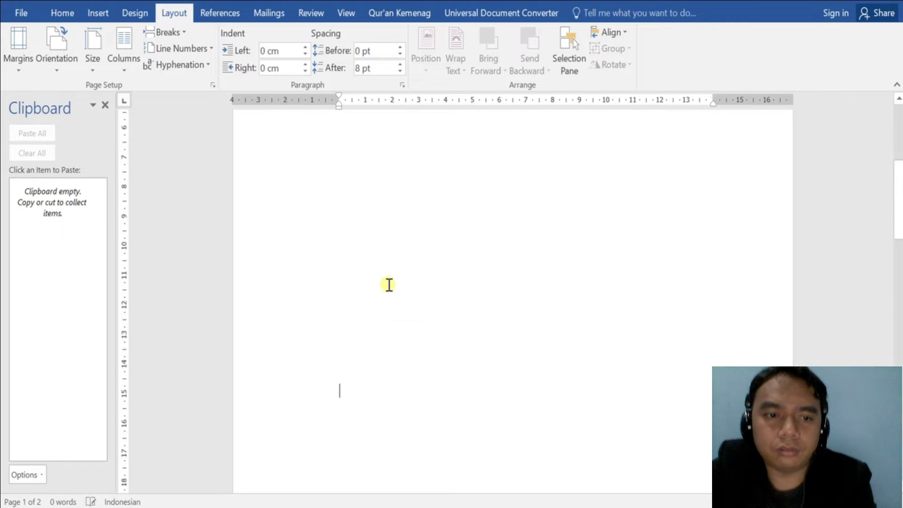
key(Return)
key(Return)
key(Return)
key(Return)
key(Return)
key(Return)
key(Return)
key(Return)
key(Return)
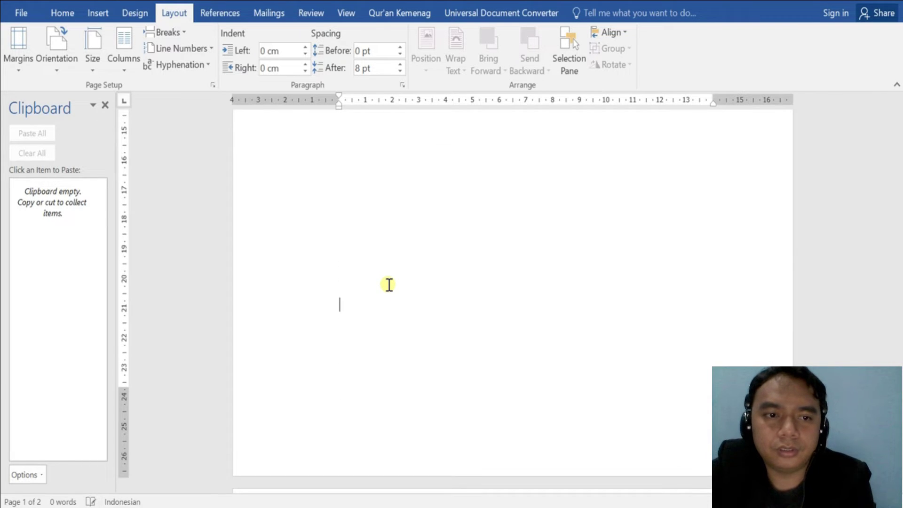
key(Return)
key(Return)
key(Return)
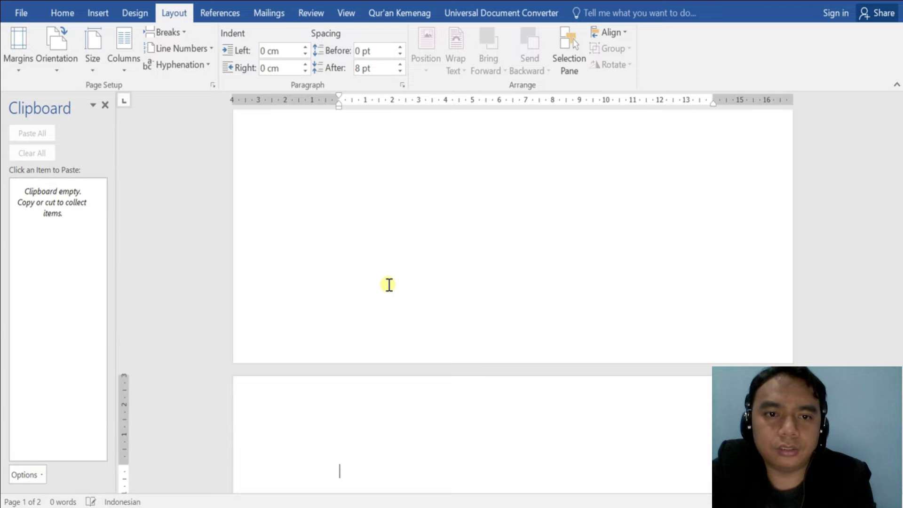
Insert another page break after the blank lines using the Page option of the layout breaks.
scroll(389, 284, down, 4)
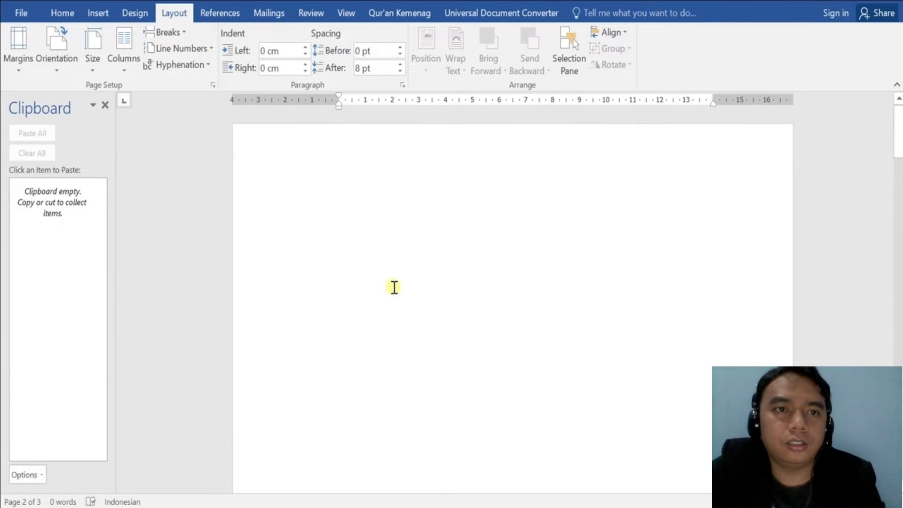
click(172, 12)
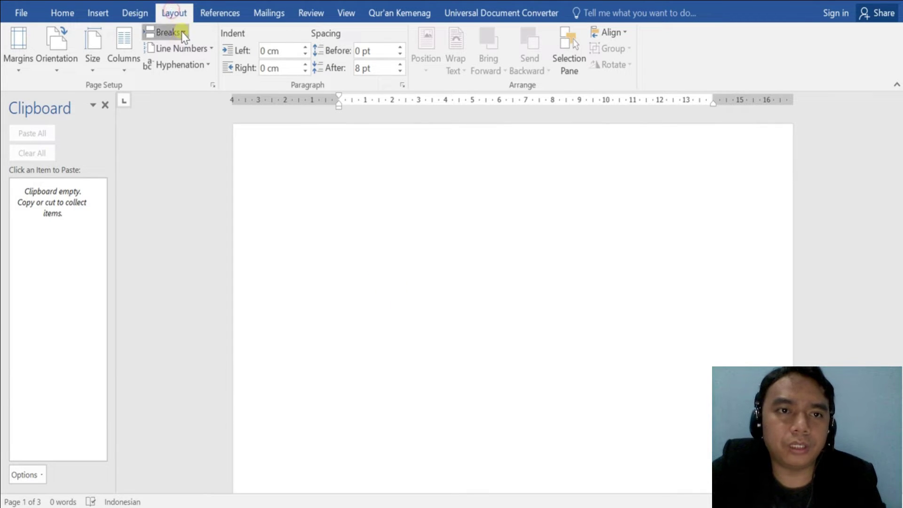
click(183, 33)
click(216, 81)
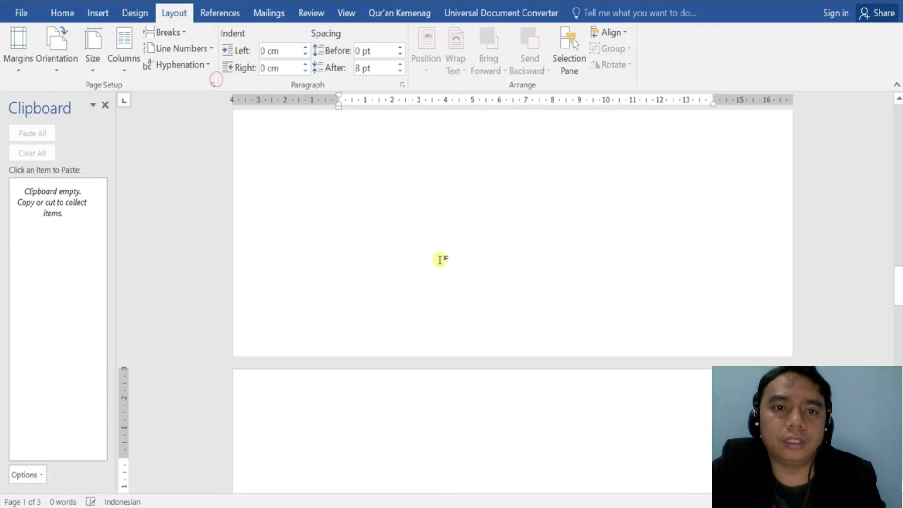
Insert further page breaks one after another at the cursor until the document has 11 pages.
key(ctrl+Return)
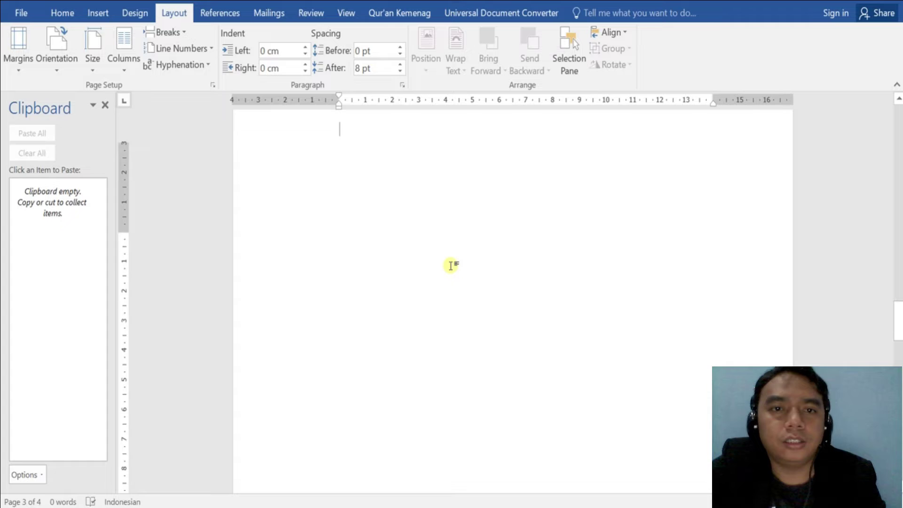
scroll(450, 266, up, 3)
scroll(452, 272, down, 1)
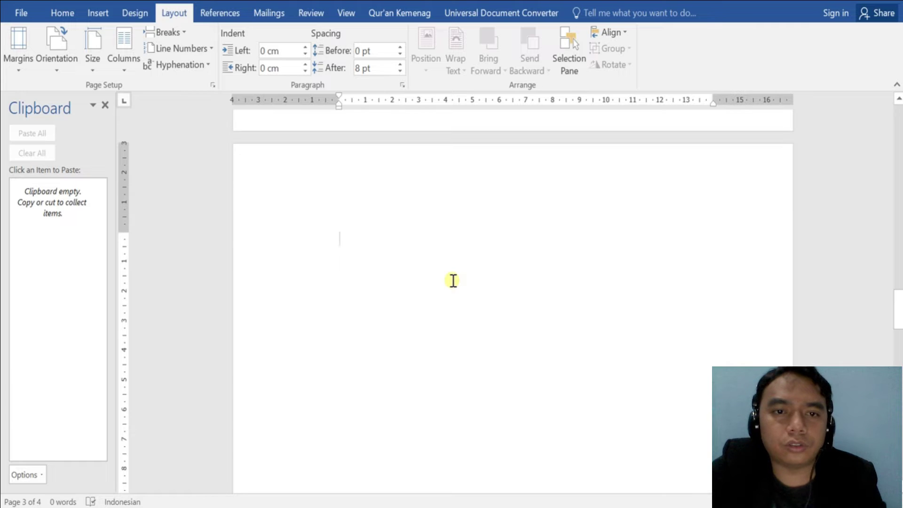
key(ctrl+Return)
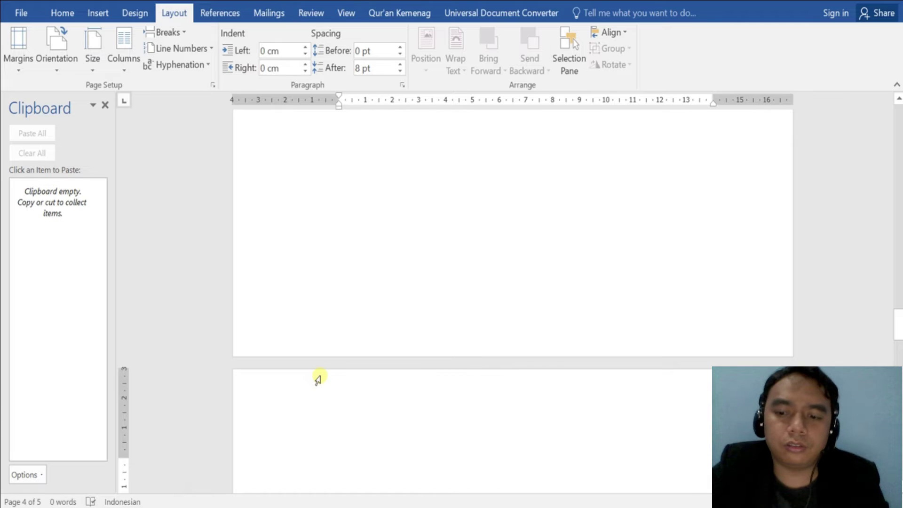
key(ctrl+Return)
key(ctrl+Return)
key(ctrl+Return)
key(ctrl+Return)
key(ctrl+Return)
key(ctrl+Return)
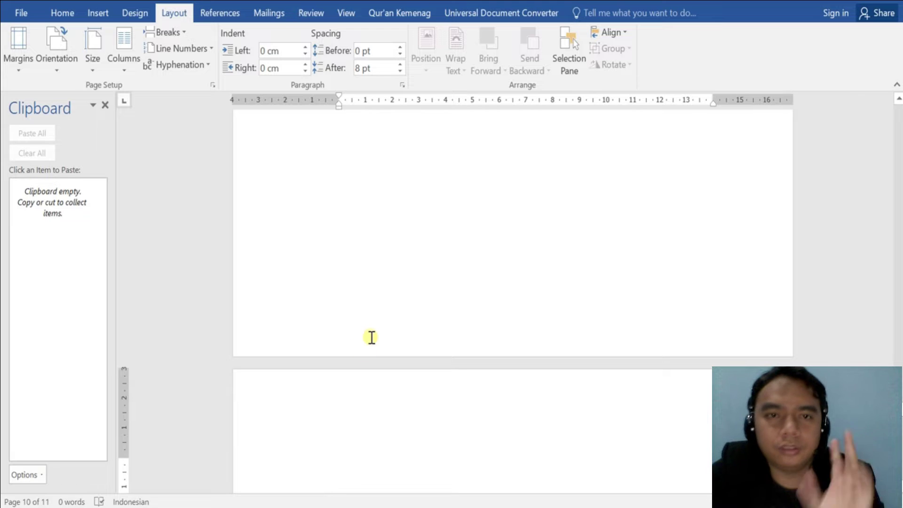
Bring back the Home commands and return the cursor to the start of the first page.
key(alt+h)
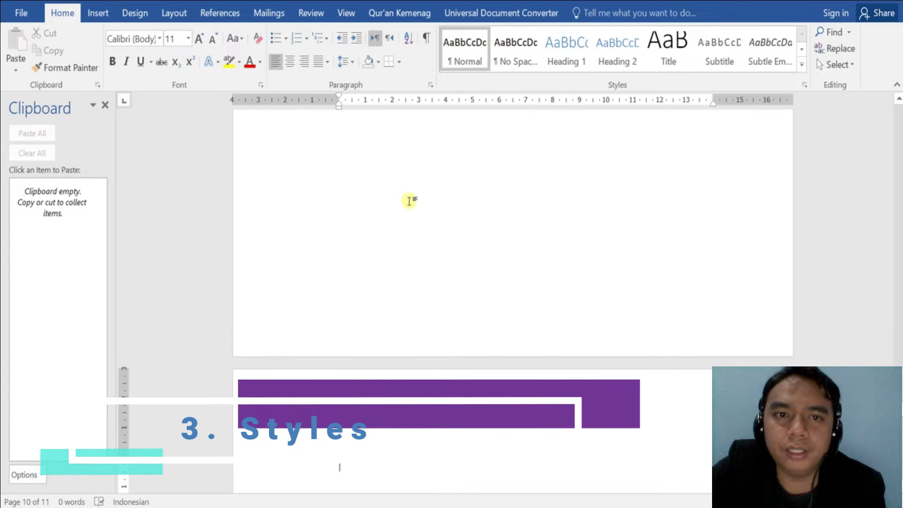
scroll(447, 224, up, 10)
key(ctrl+Home)
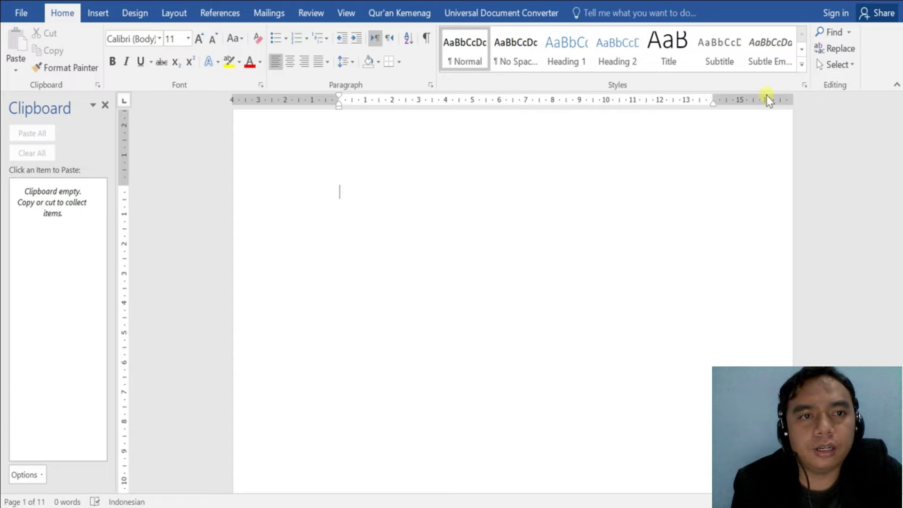
Create a new paragraph style named Arab using Arial (Body CS), 18 pt size and single line spacing.
click(805, 87)
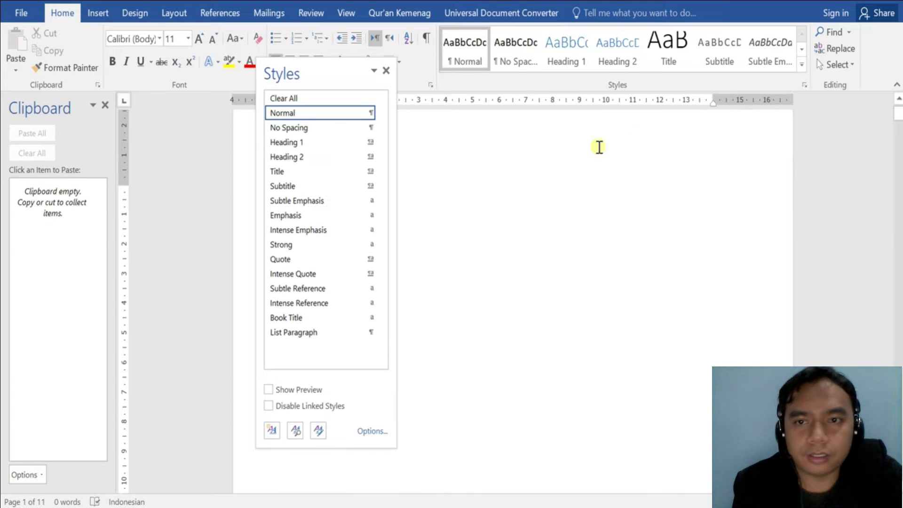
click(318, 430)
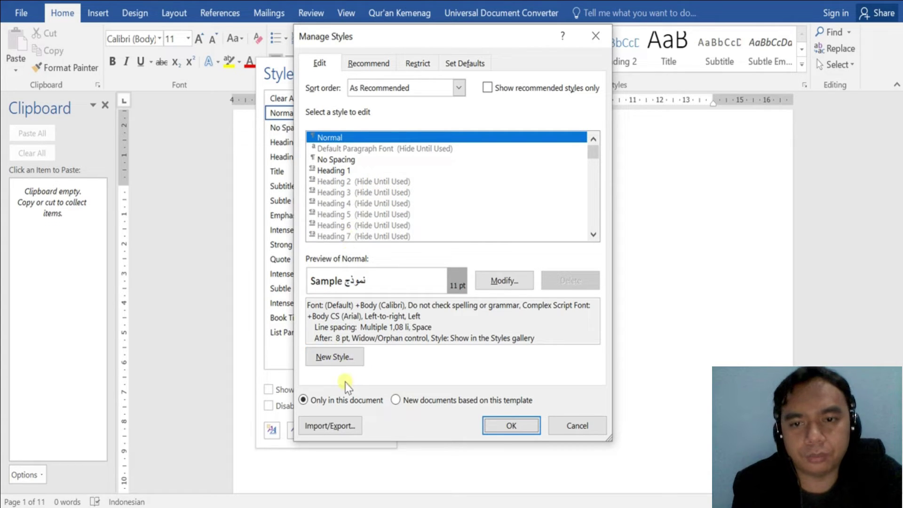
click(344, 358)
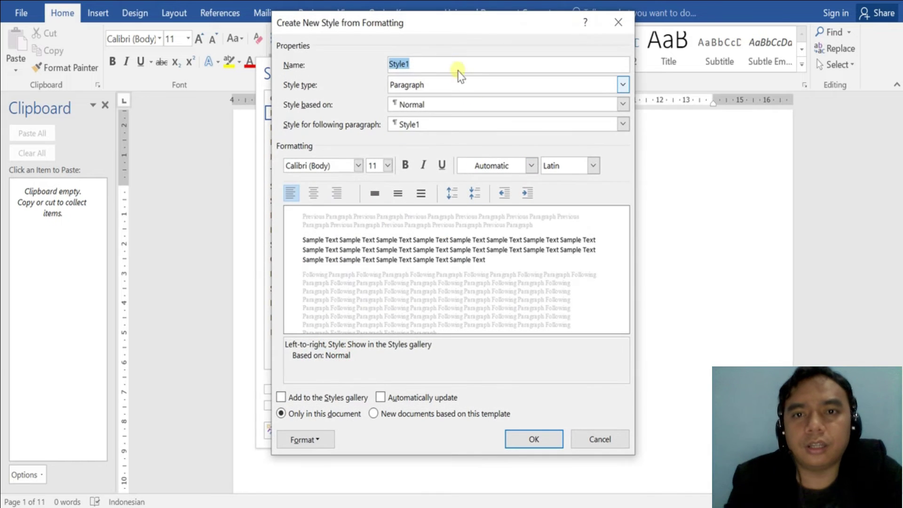
text(Arab)
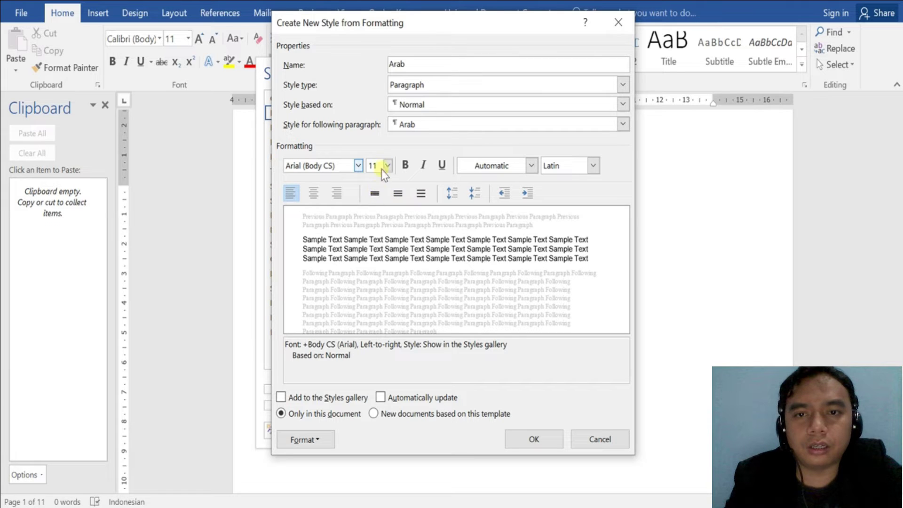
click(375, 193)
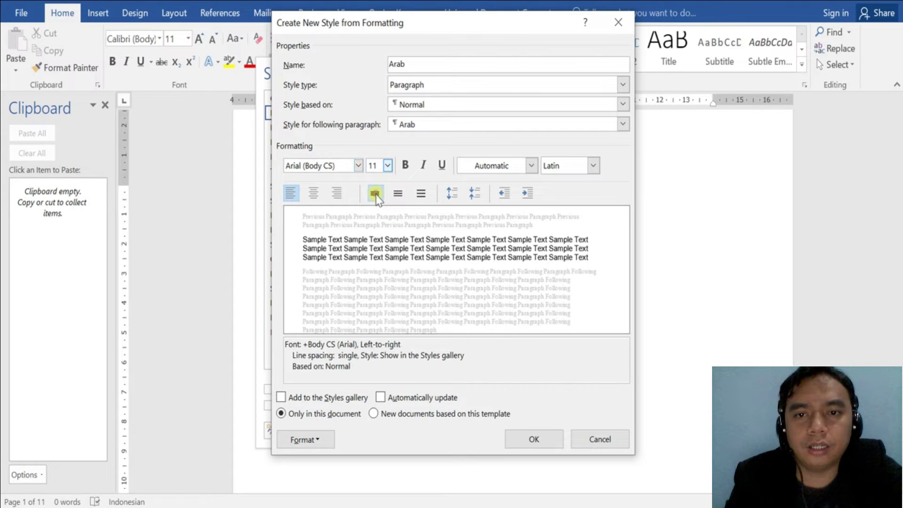
click(388, 166)
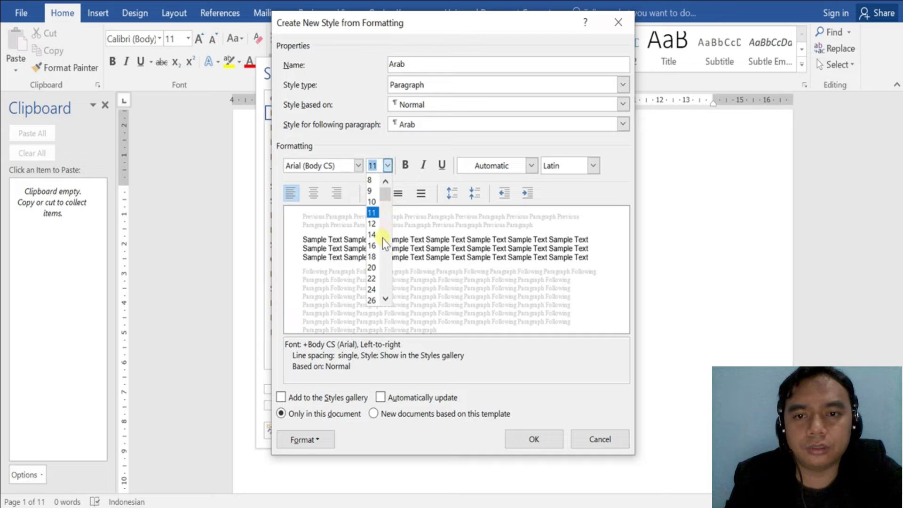
click(372, 256)
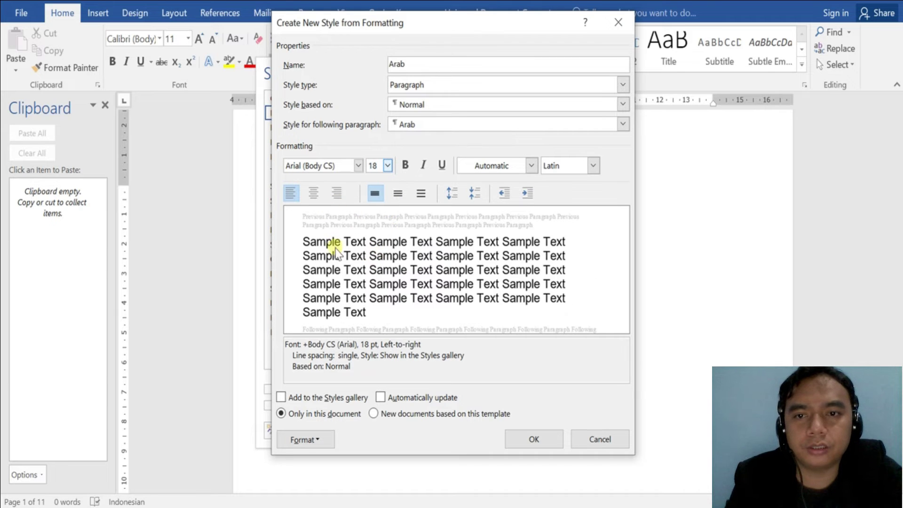
Set the Arab style's paragraph alignment to Justified with 0 pt spacing after, and save the style.
click(314, 440)
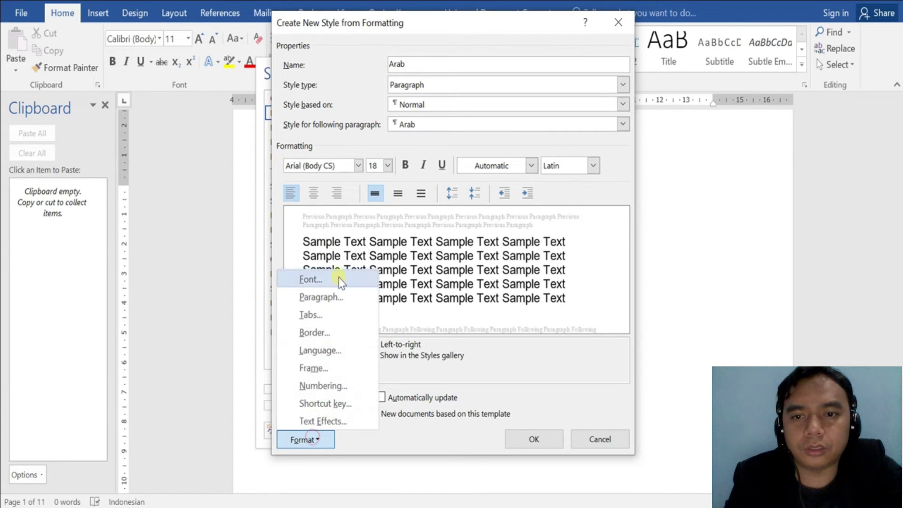
click(337, 296)
click(407, 280)
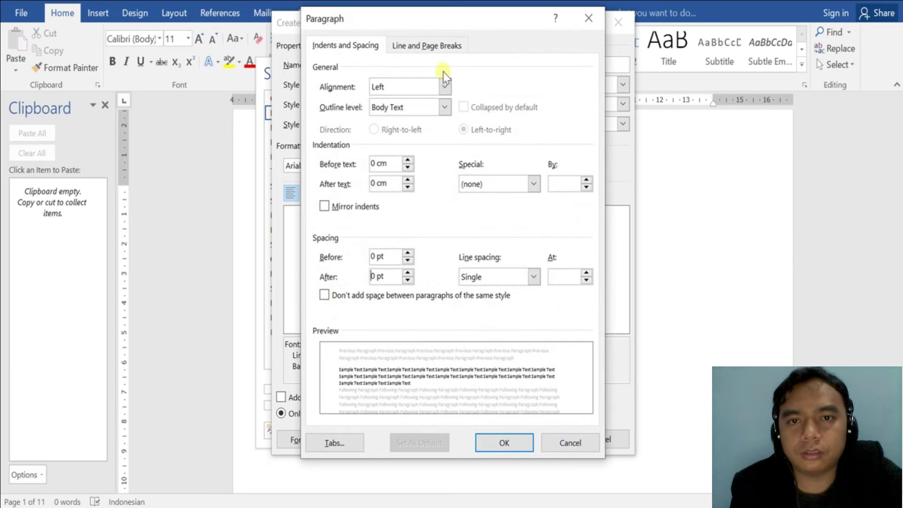
click(444, 86)
click(429, 134)
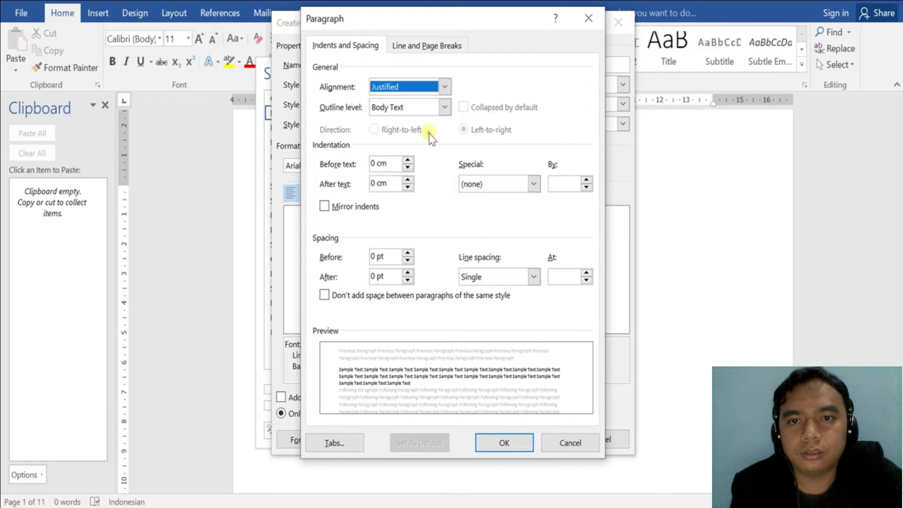
click(498, 445)
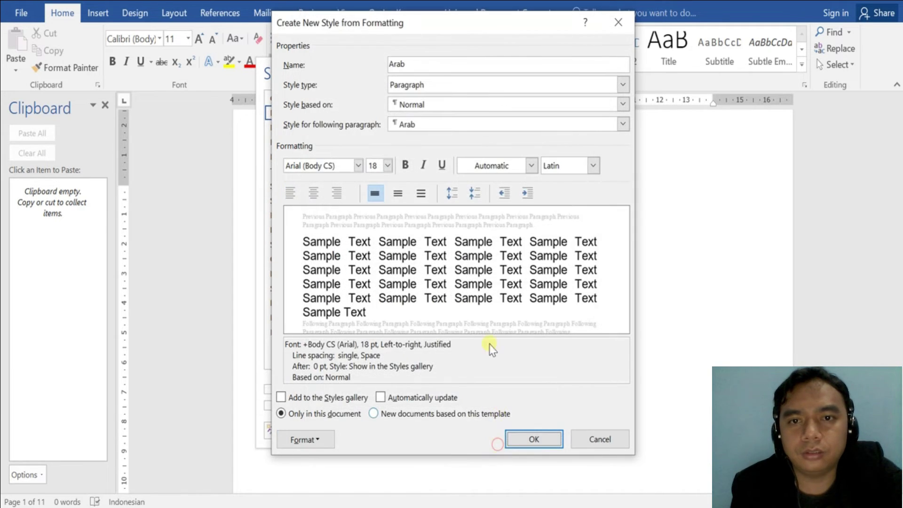
click(535, 440)
click(519, 424)
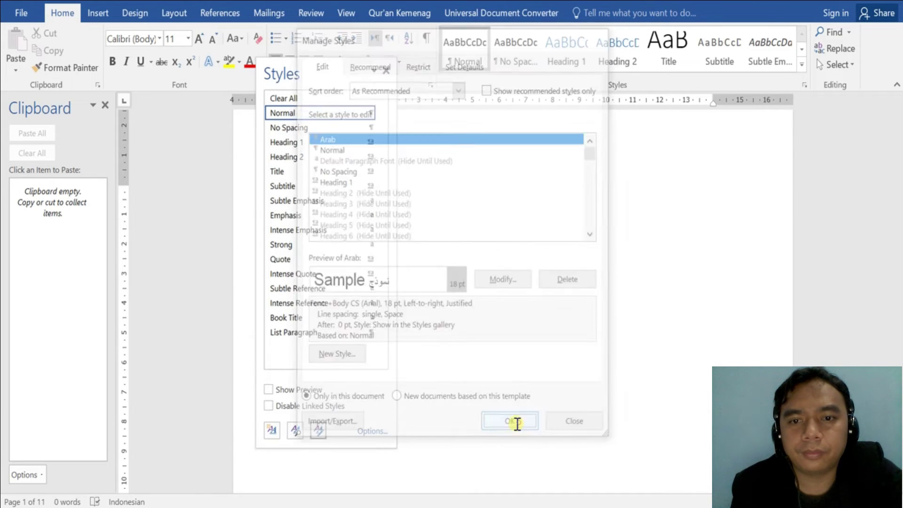
click(387, 69)
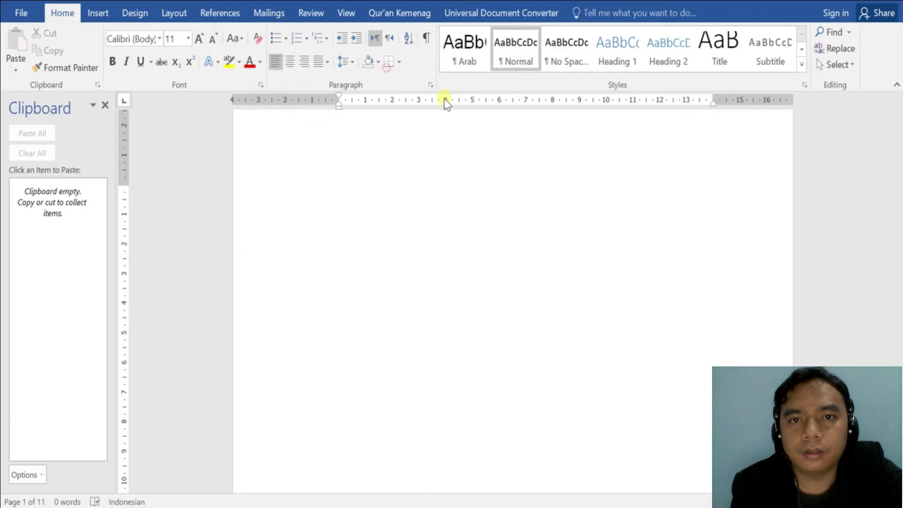
Enter a line of repeated Arabic letters on the first page and apply the Arab style to it.
click(463, 47)
text(ششششششششششششس)
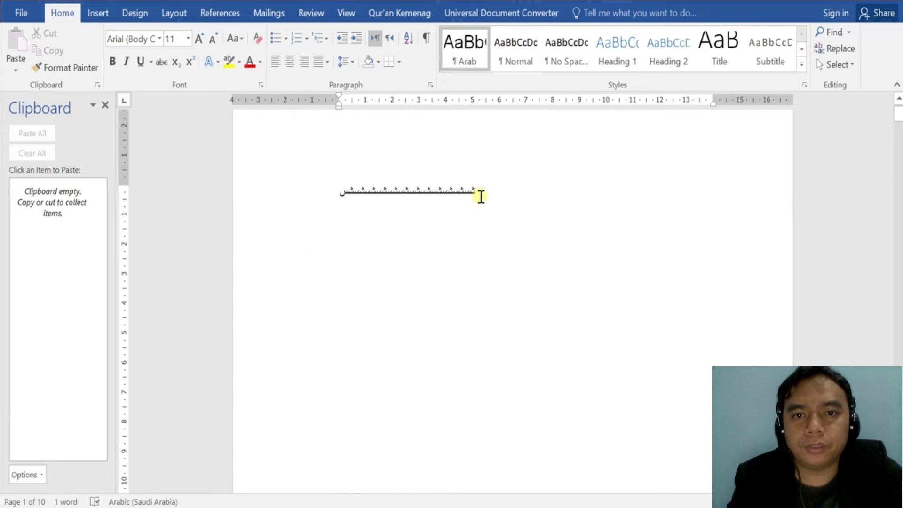
click(437, 191)
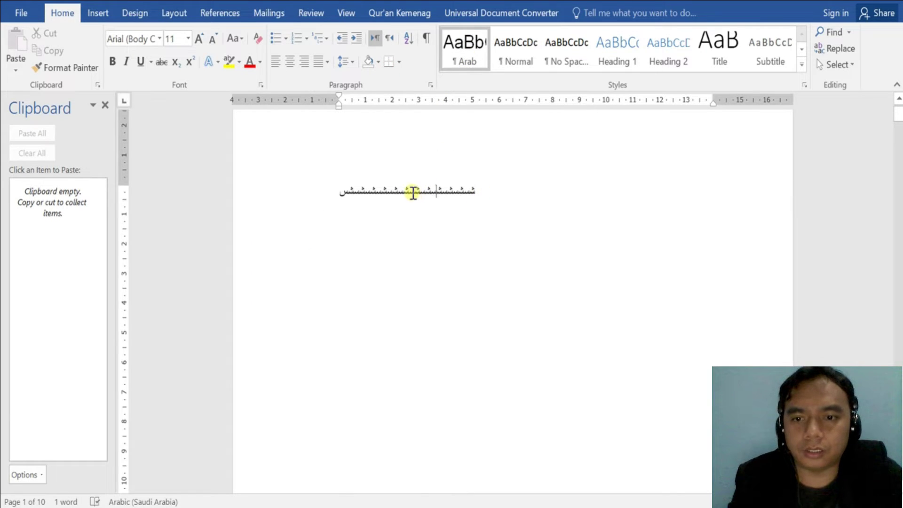
double_click(413, 193)
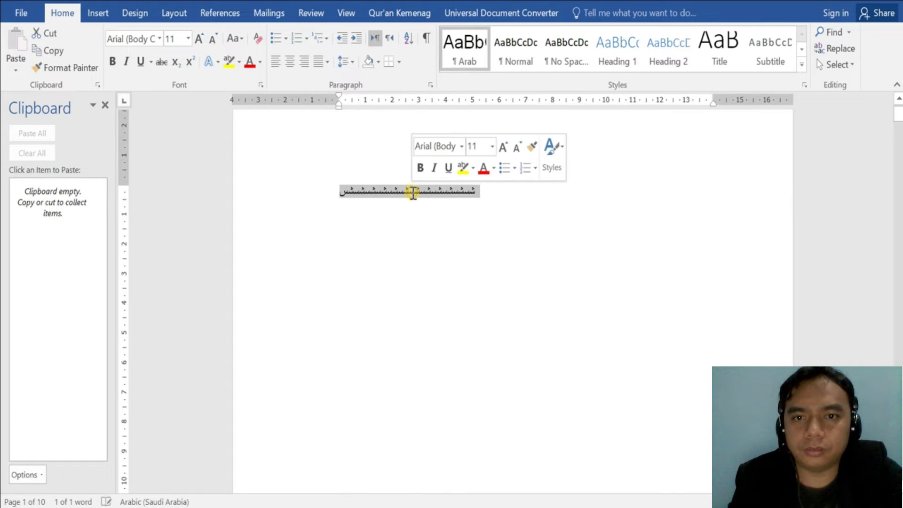
click(459, 55)
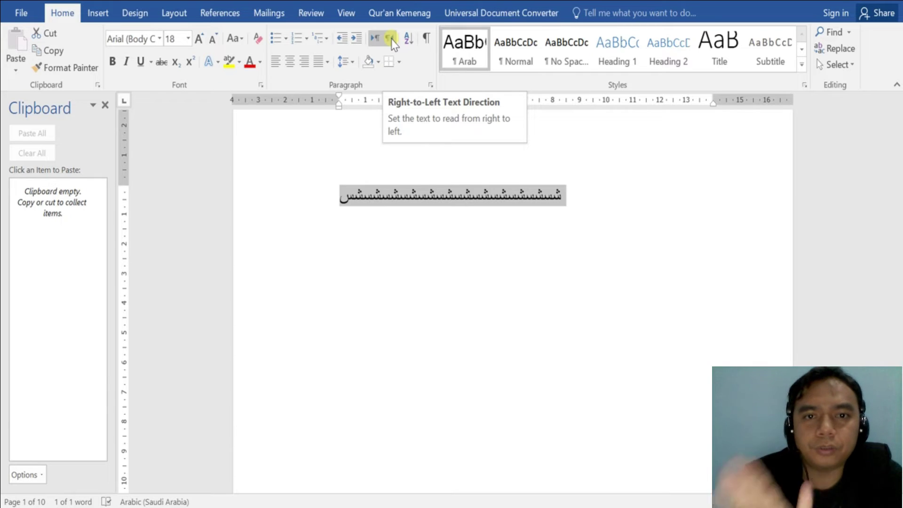
Compare right-to-left and left-to-right direction on the Arabic line, leave it right-to-left, and start a new line after it.
click(390, 39)
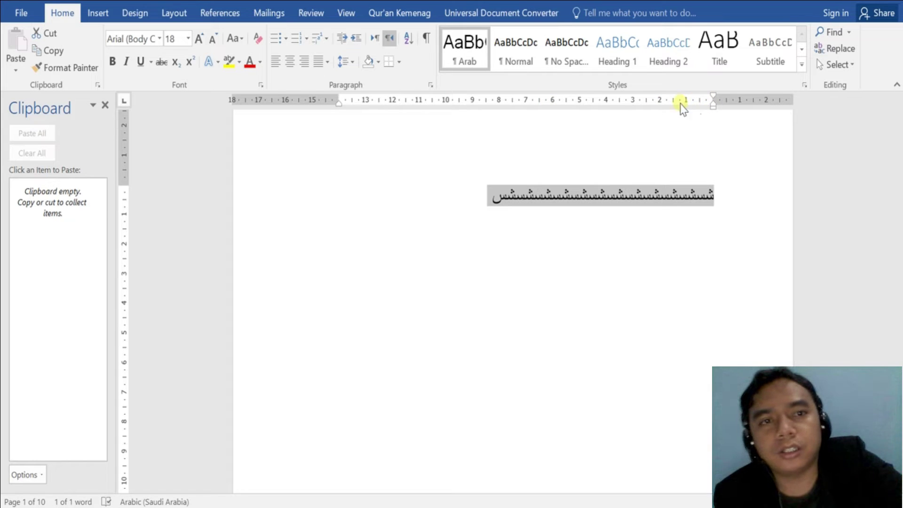
click(373, 38)
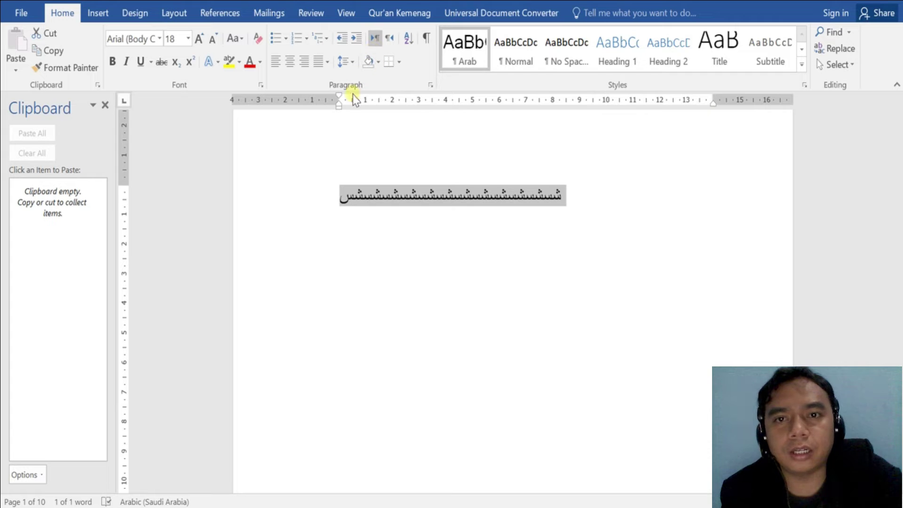
click(391, 39)
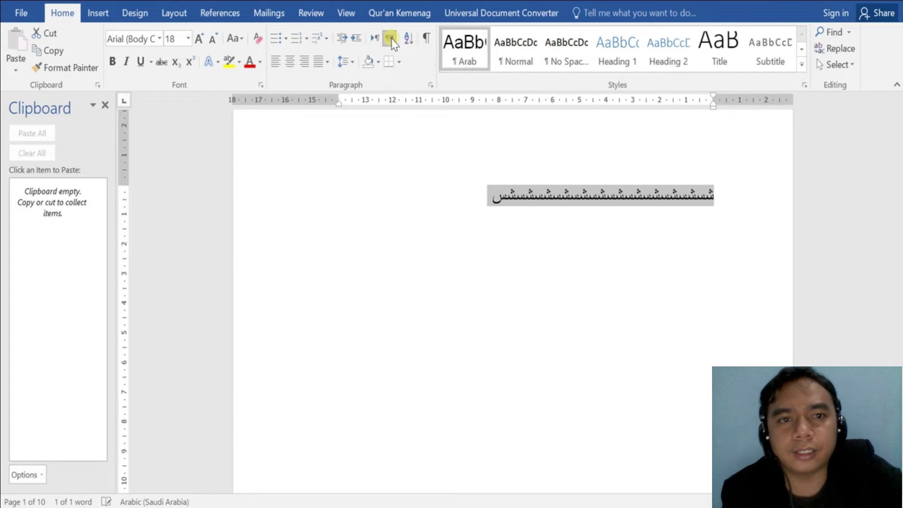
click(634, 200)
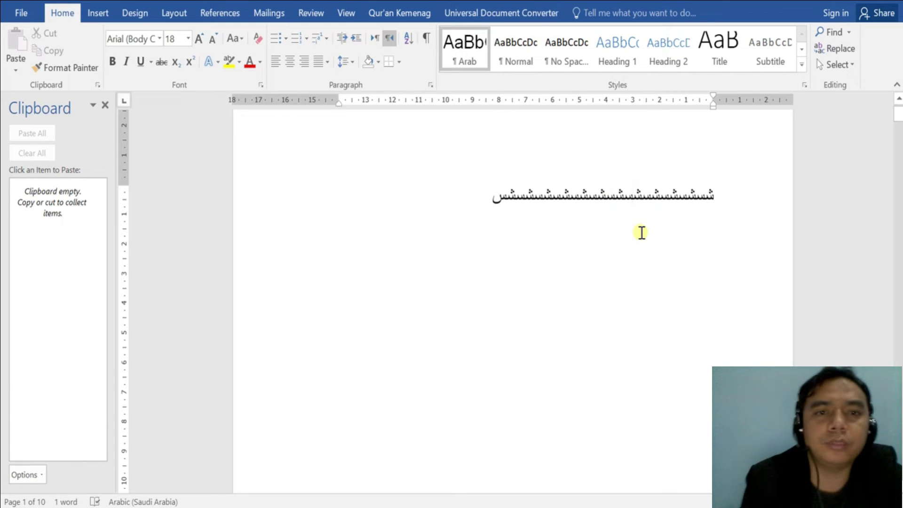
key(Return)
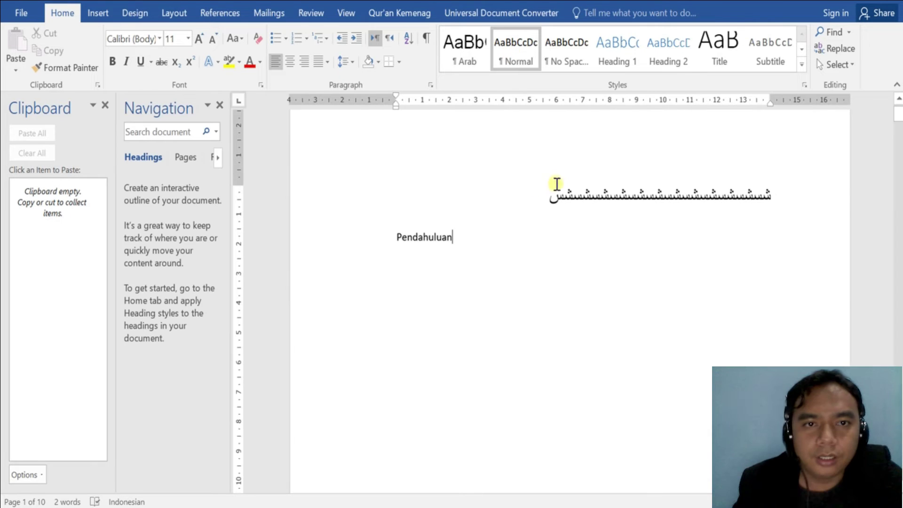
Modify the Heading 1 style to assign it the shortcut key Alt+1, and save the change.
right_click(618, 49)
click(633, 80)
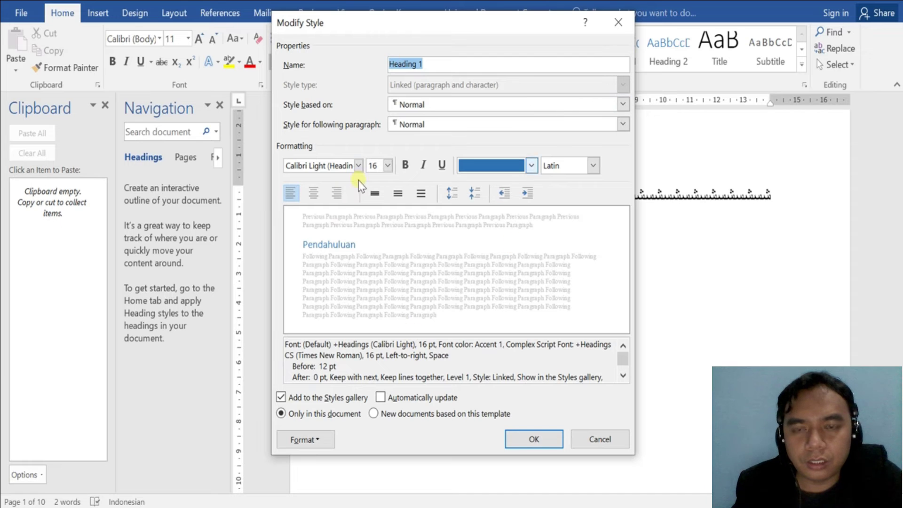
click(318, 442)
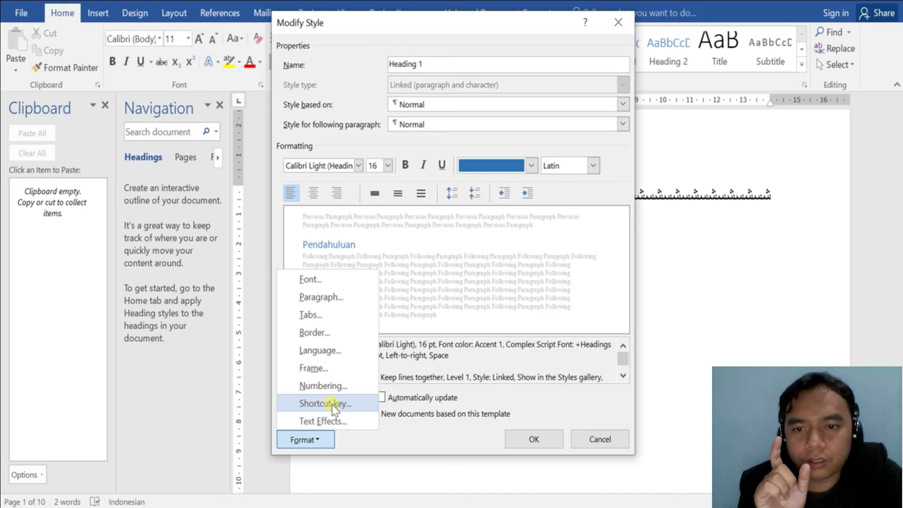
click(332, 403)
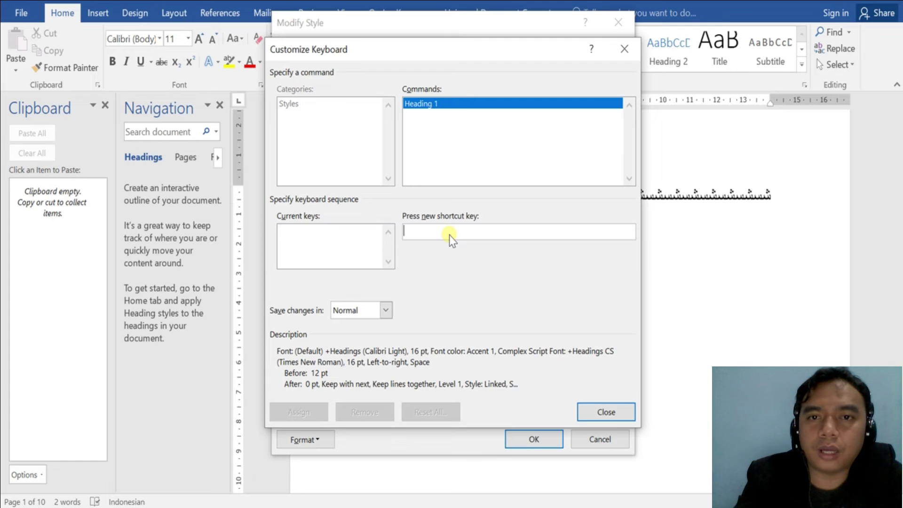
key(alt+1)
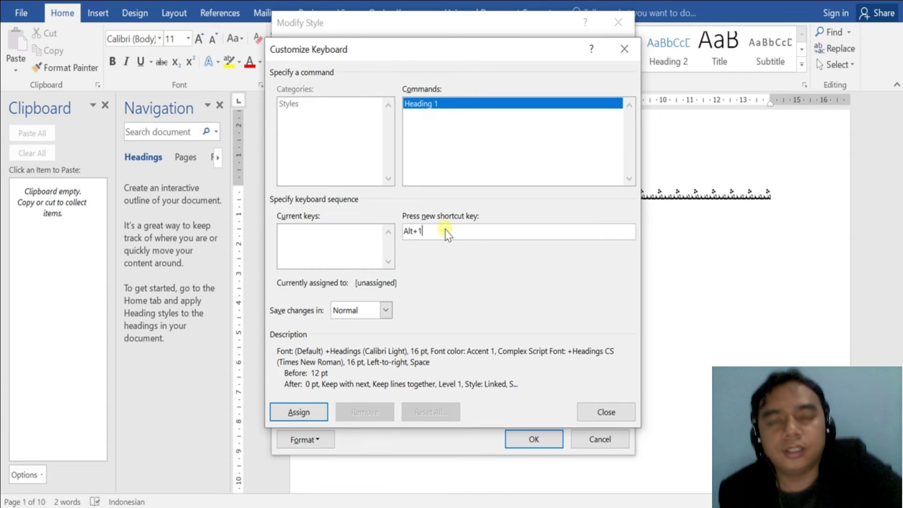
click(304, 415)
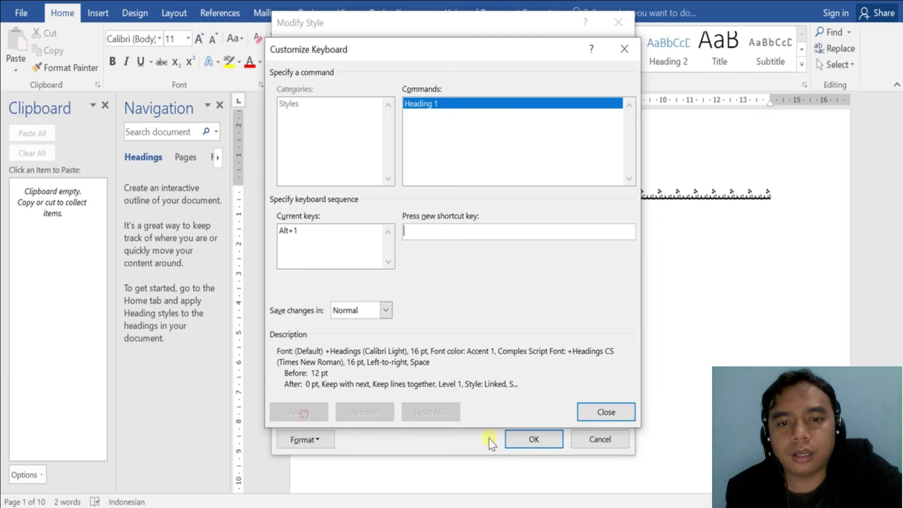
click(604, 411)
click(540, 440)
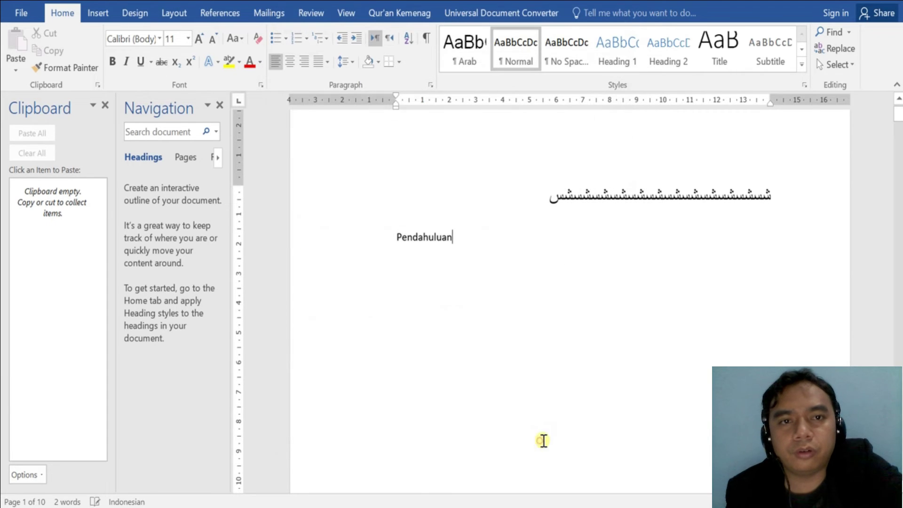
Apply the Heading 1 style to the "Pendahuluan" line using its assigned shortcut.
click(439, 238)
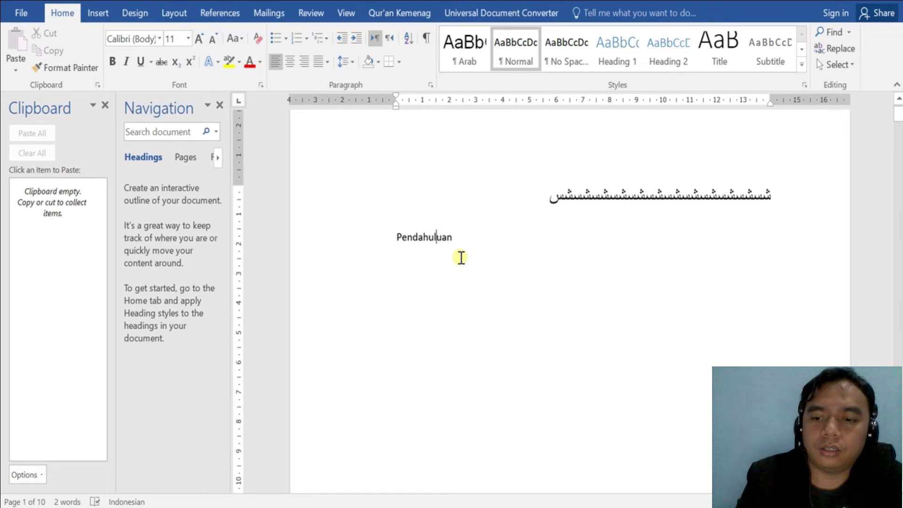
key(alt)
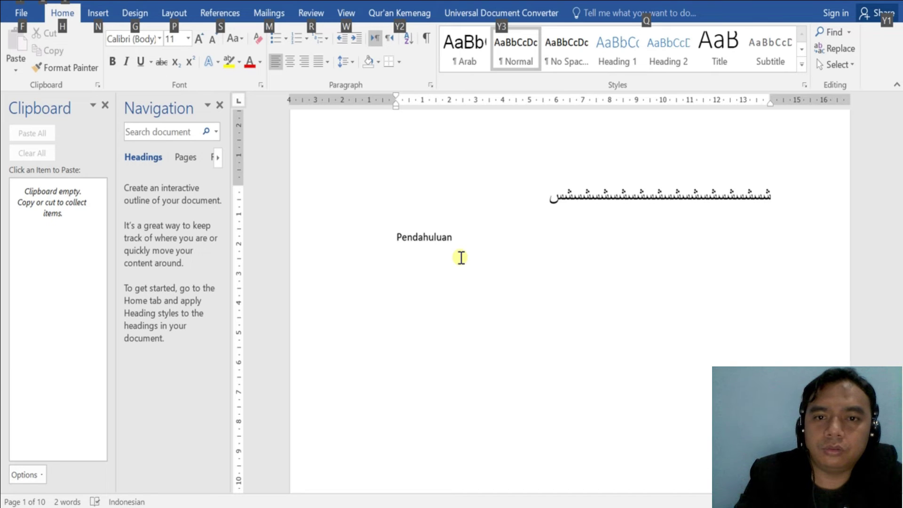
key(ctrl+alt+1)
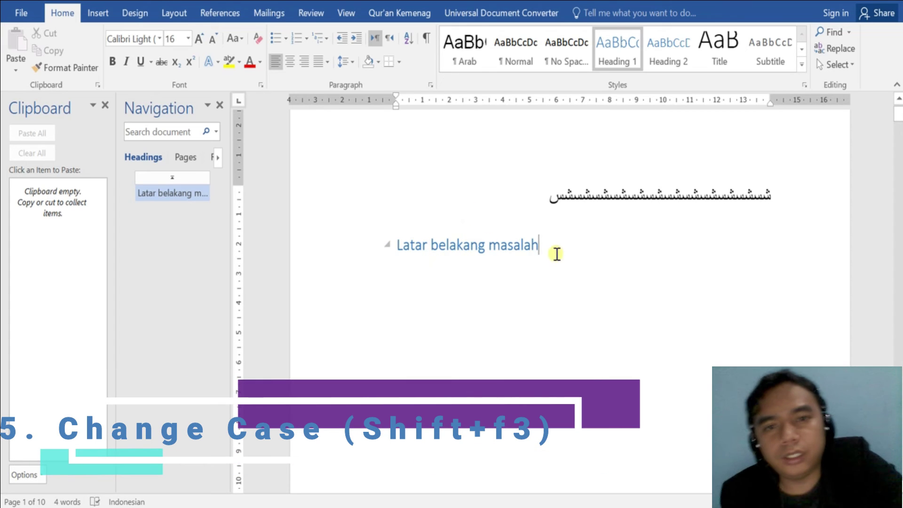
Capitalize the first letters of the second and third words so the heading reads "Latar Belakang Masalah".
click(434, 244)
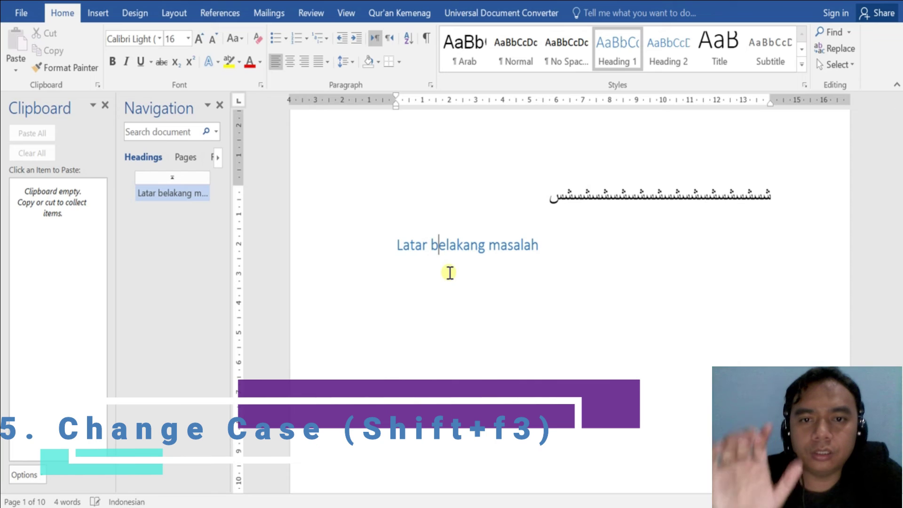
drag(431, 244, 496, 247)
text(B)
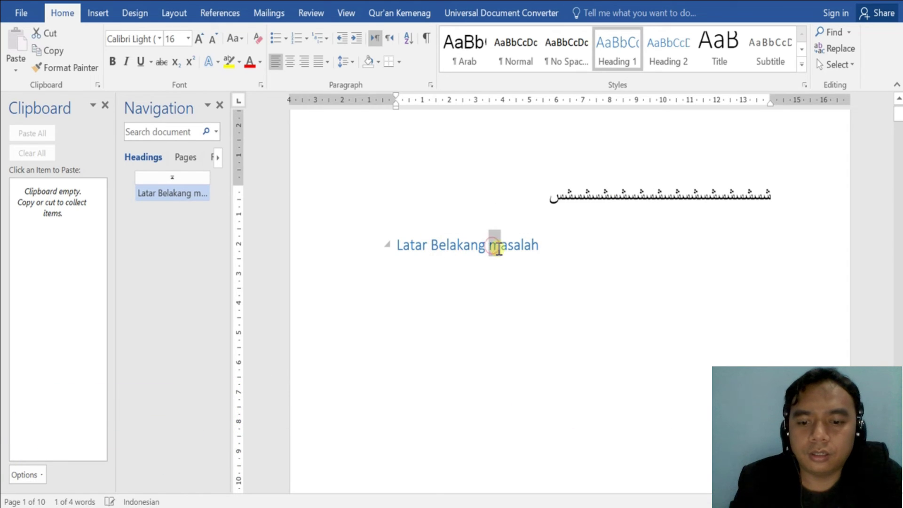
text(M)
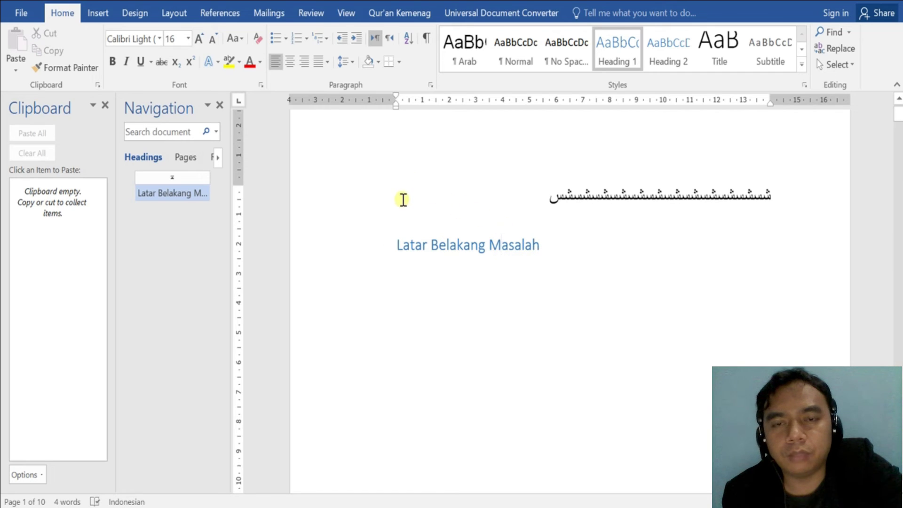
Change the whole "Latar Belakang Masalah" heading to UPPERCASE.
drag(400, 246, 538, 246)
click(237, 38)
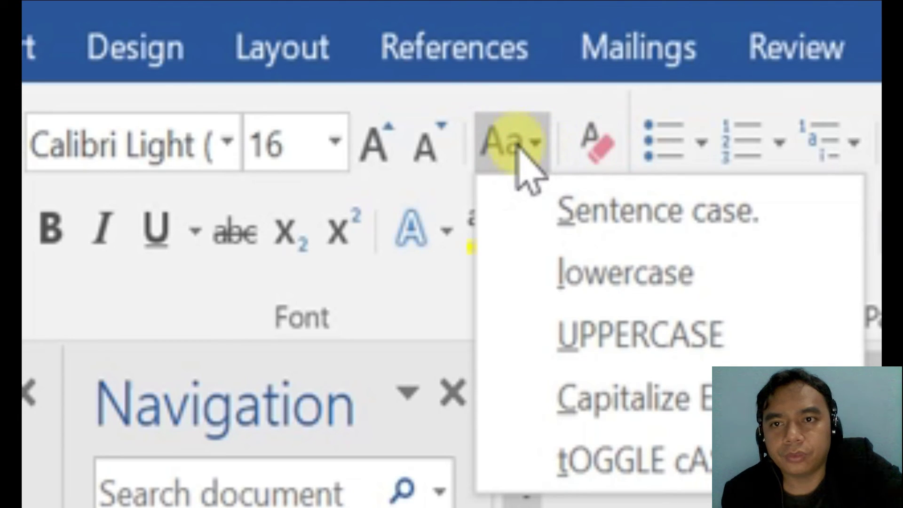
click(573, 335)
Convert the selected heading to Sentence case, followed by tOGGLE cASE.
click(240, 37)
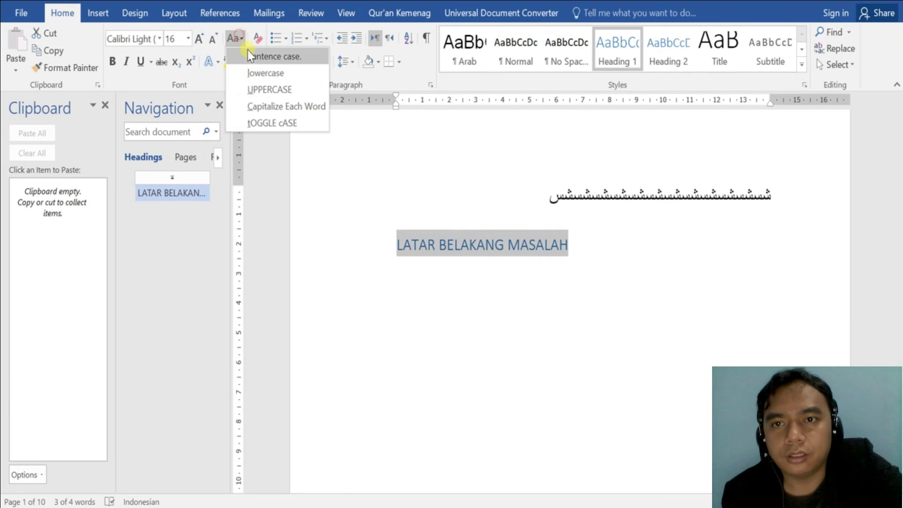
click(274, 56)
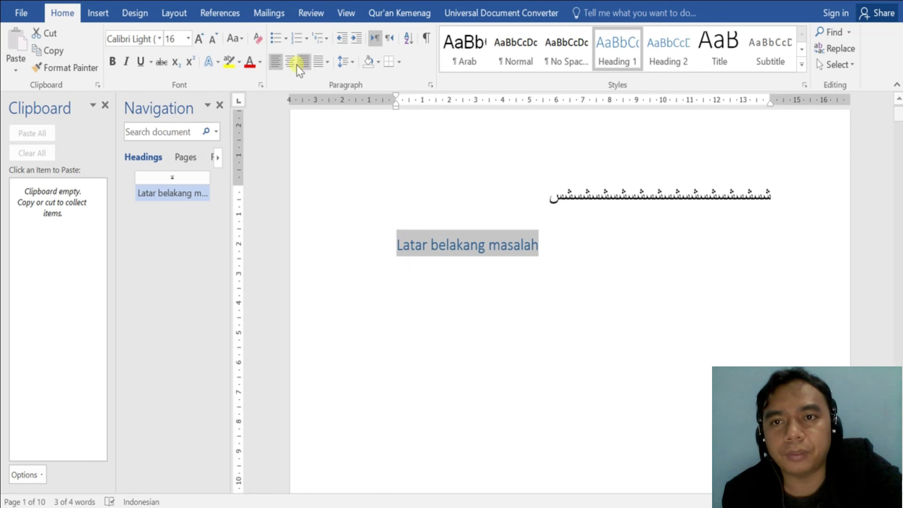
click(239, 38)
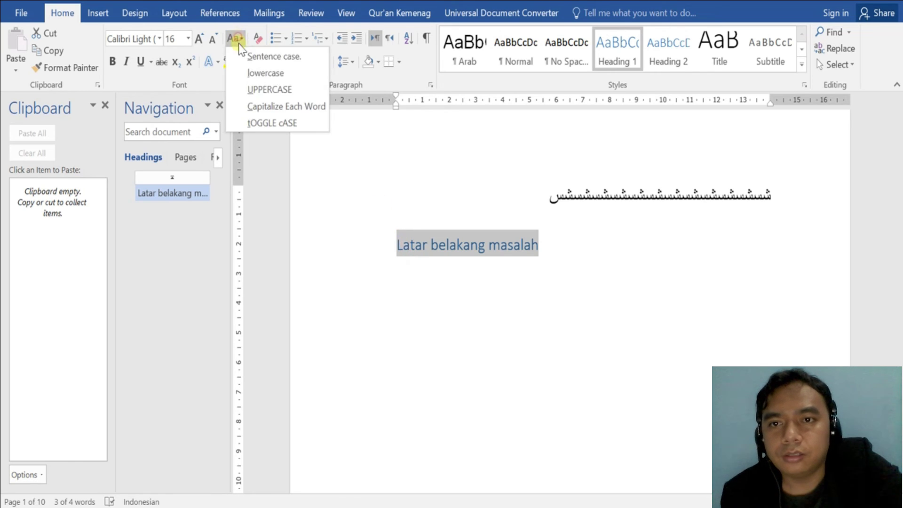
click(266, 124)
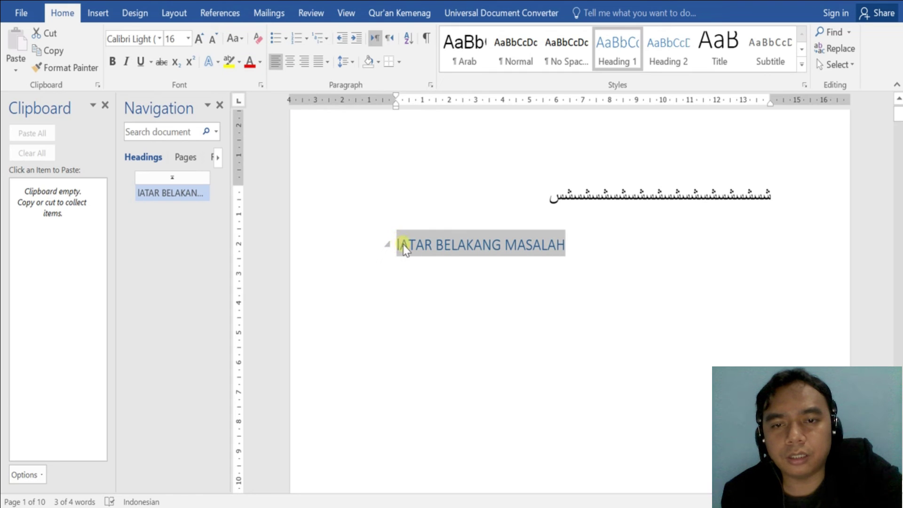
Convert the selected heading to lowercase, followed by Capitalize Each Word.
click(229, 40)
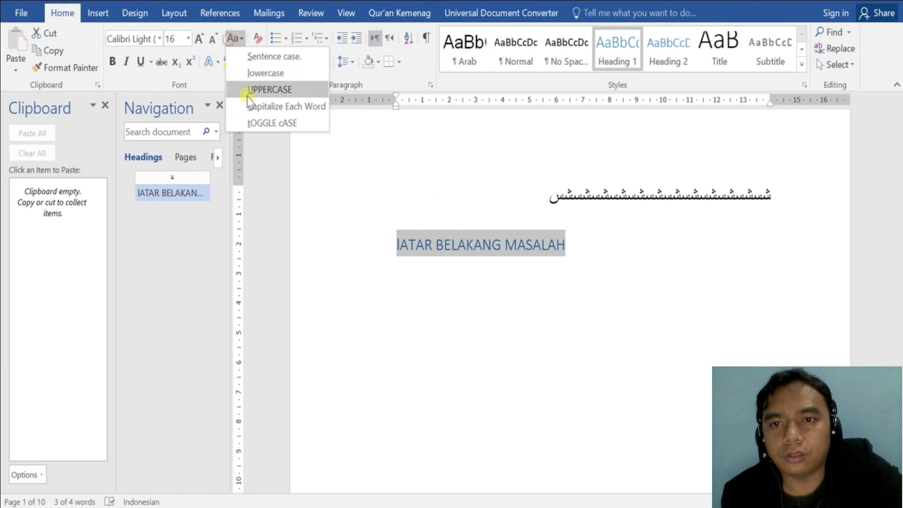
click(266, 72)
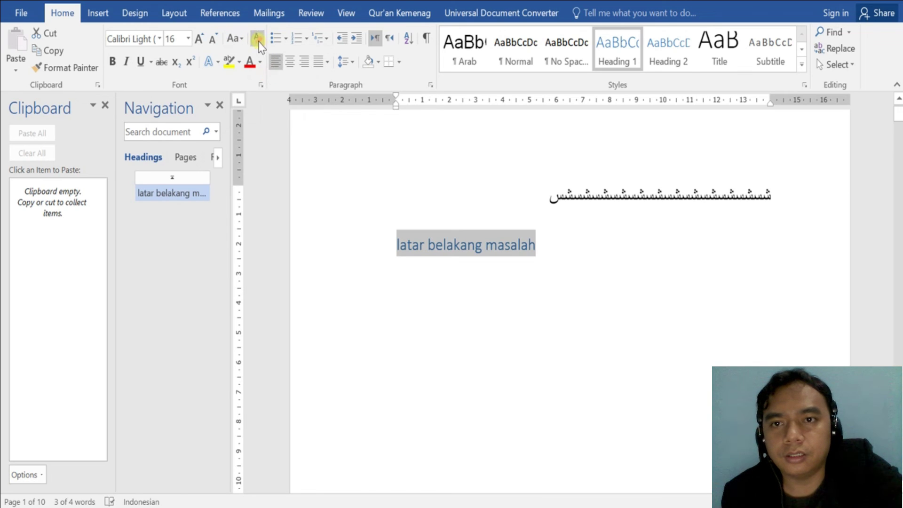
click(233, 38)
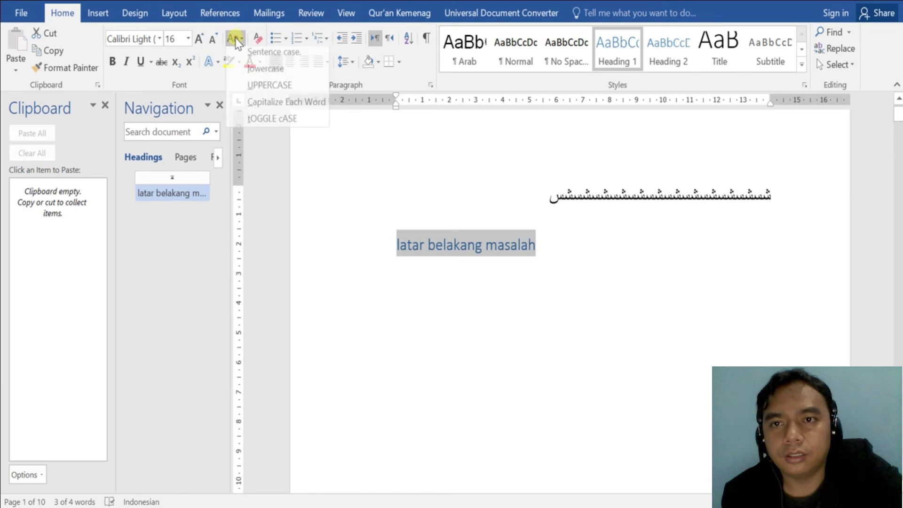
click(266, 108)
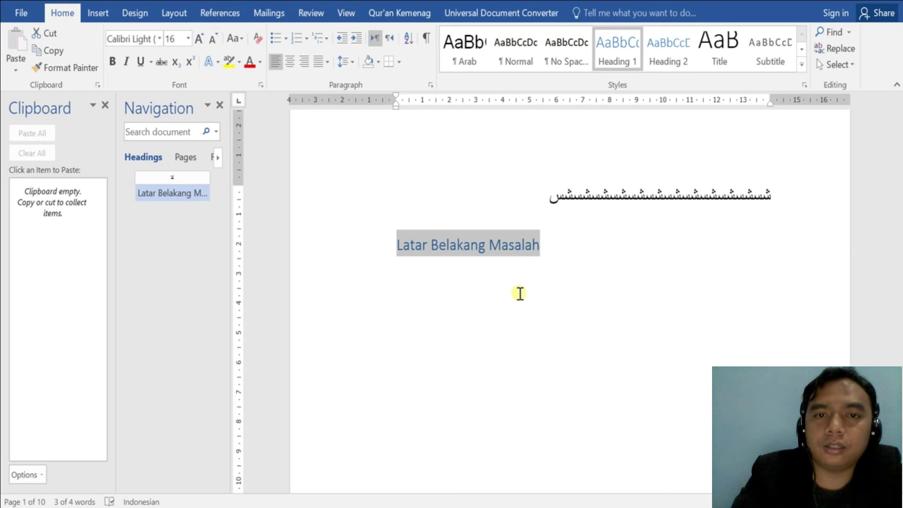
Cycle the selected heading repeatedly through the letter-case variants with the case-change shortcut, ending on all uppercase.
key(shift+F3)
key(shift+F3)
key(shift+F3)
key(shift+F3)
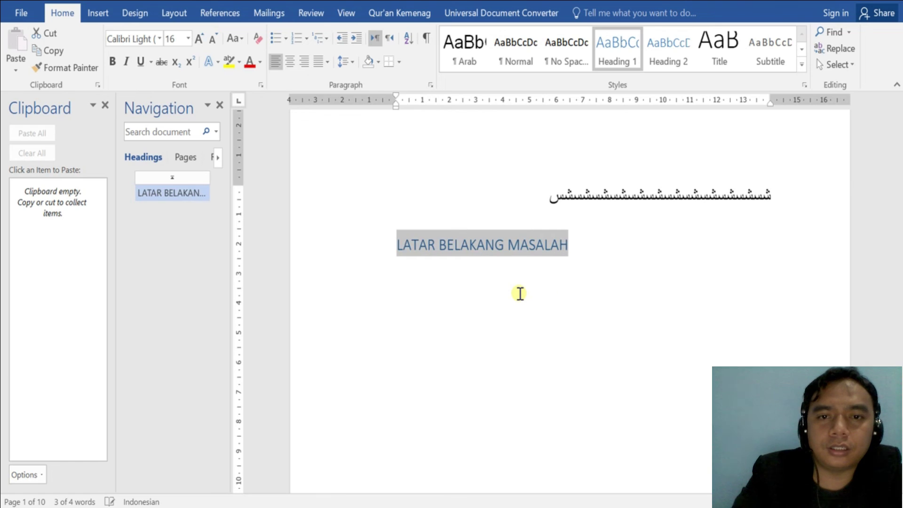
key(shift+F3)
key(shift+F3)
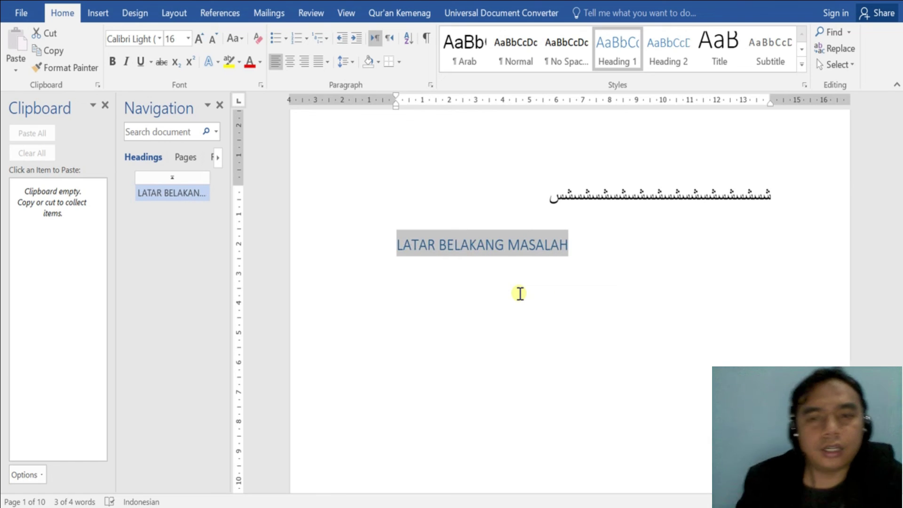